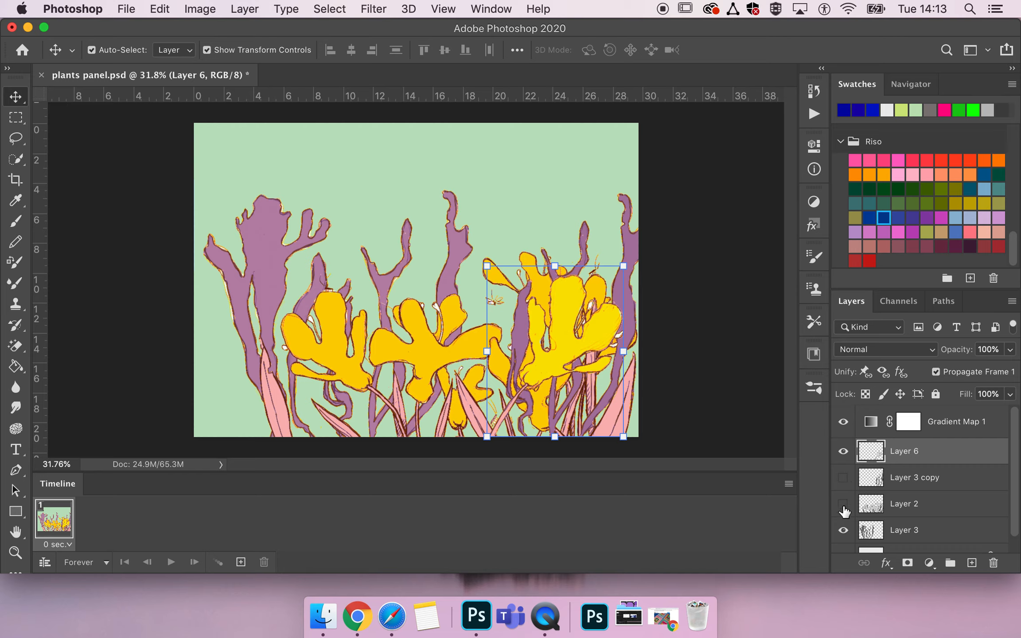
- Hide Layer 3 and convert Layer 6 to a smart object
click(844, 531)
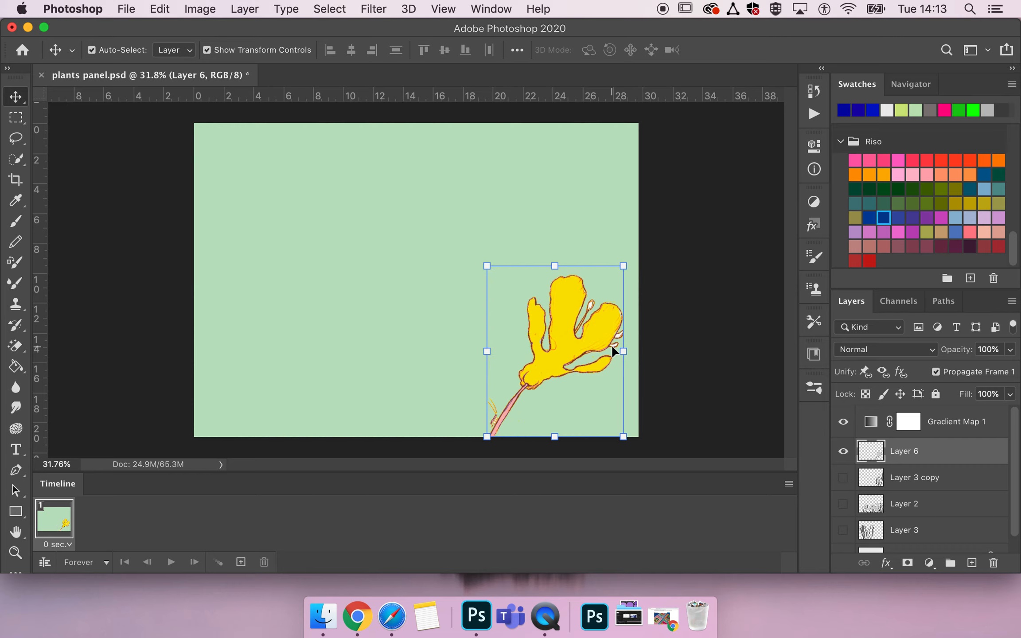
scroll(611, 345, up, 1)
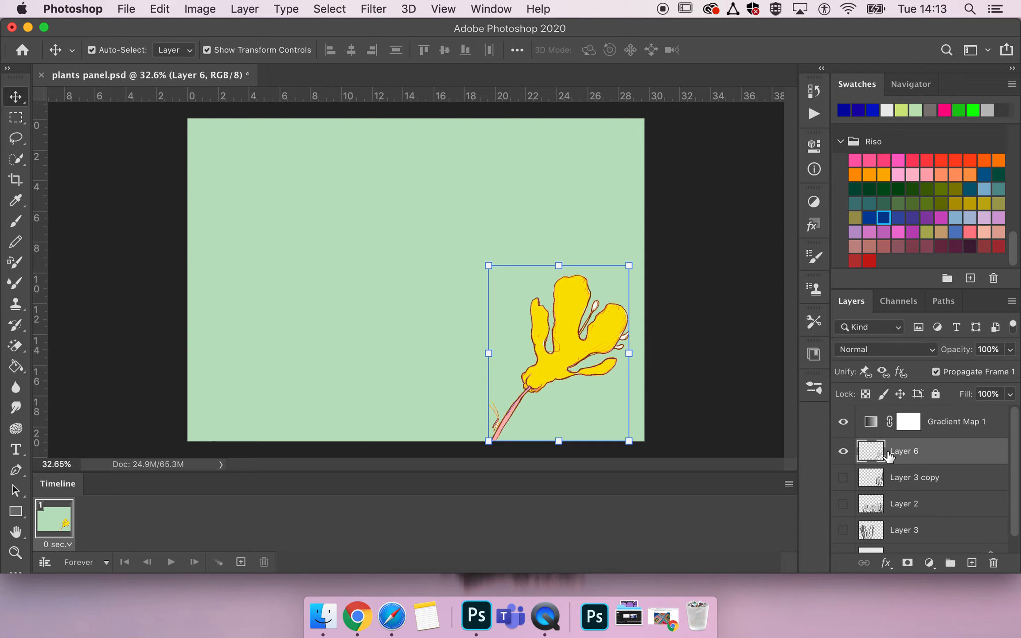
right_click(904, 455)
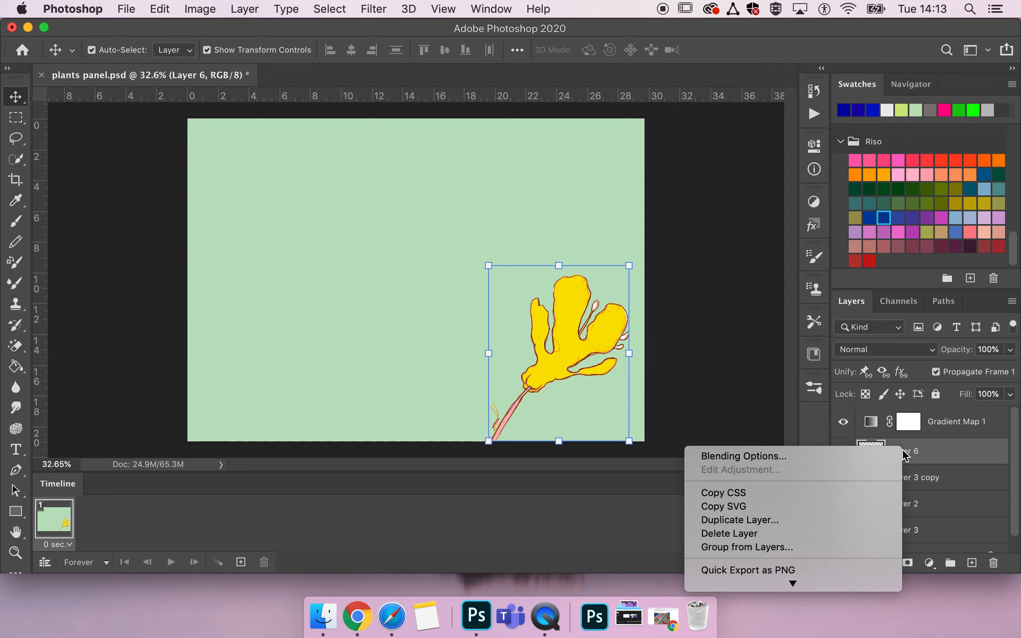
mouse_move(793, 583)
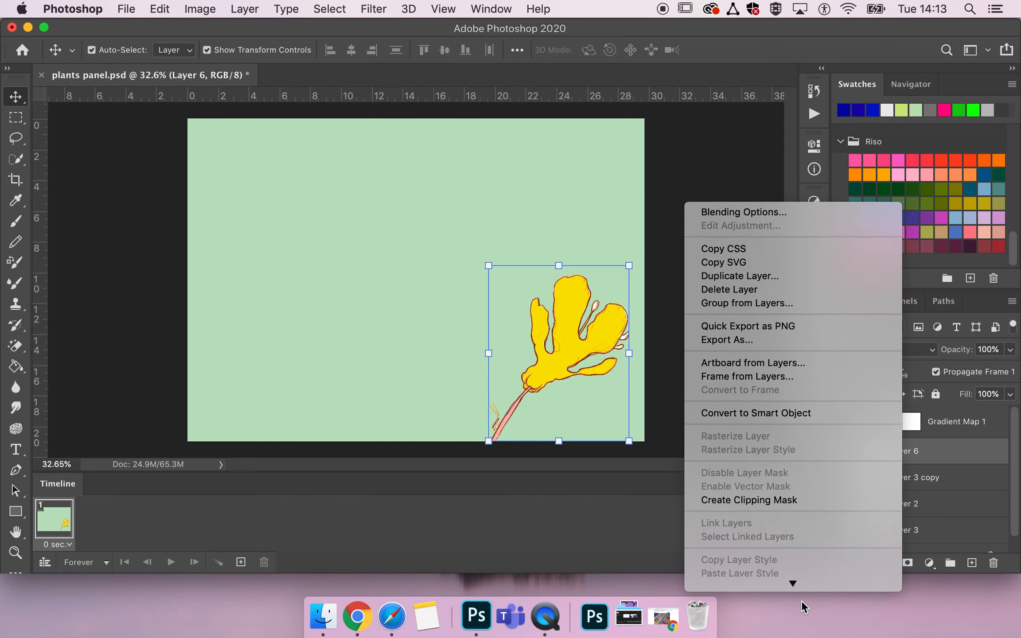
click(732, 237)
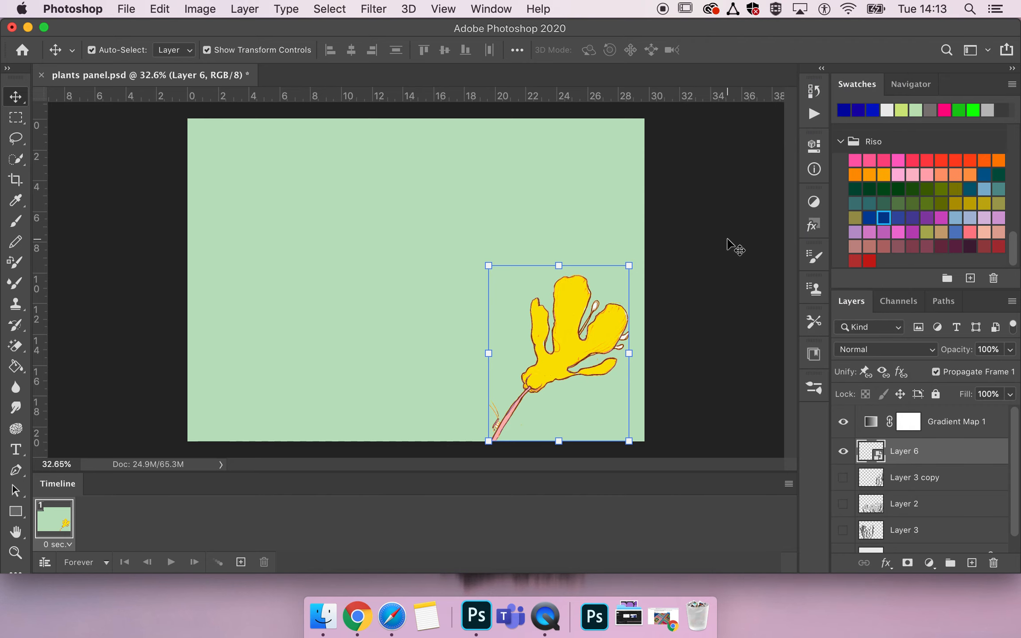
- Zoom in and pan around to examine the flower's outline and stem
scroll(607, 357, up, 4)
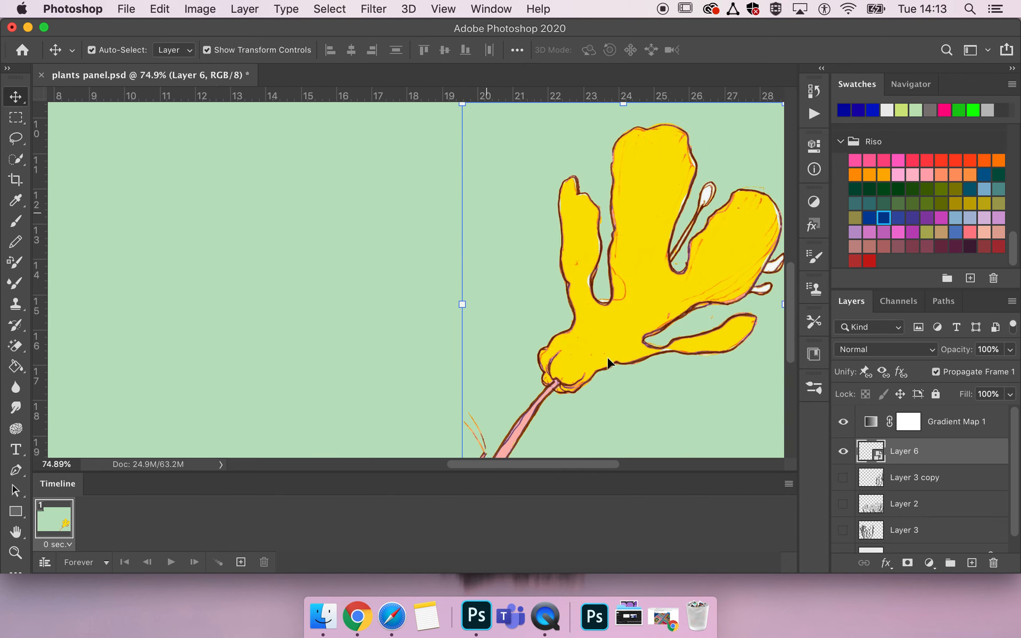
scroll(607, 357, down, 2)
scroll(607, 357, up, 2)
scroll(608, 359, up, 1)
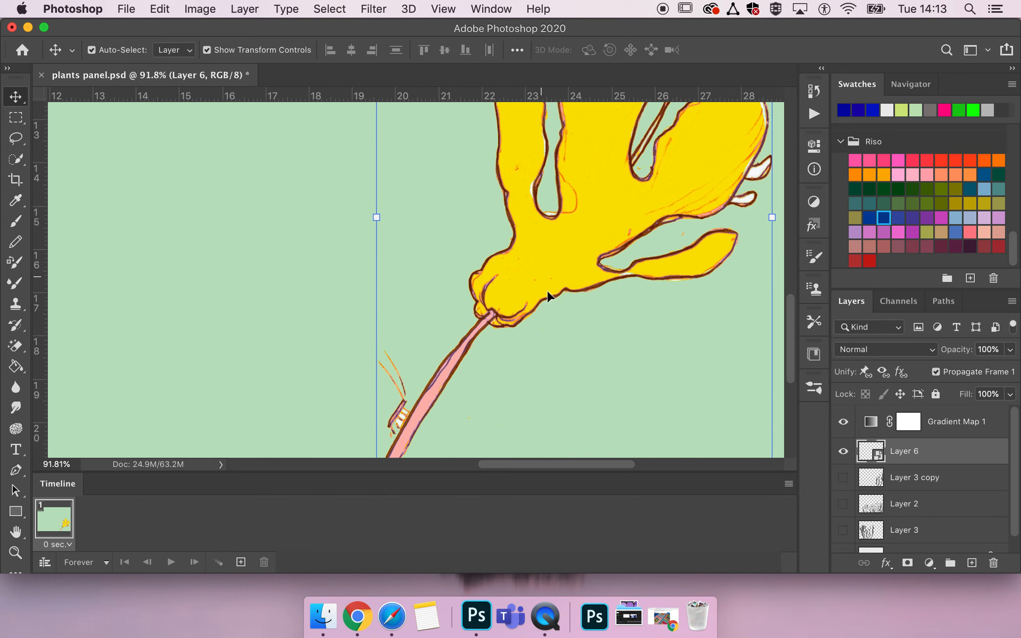
scroll(577, 309, down, 3)
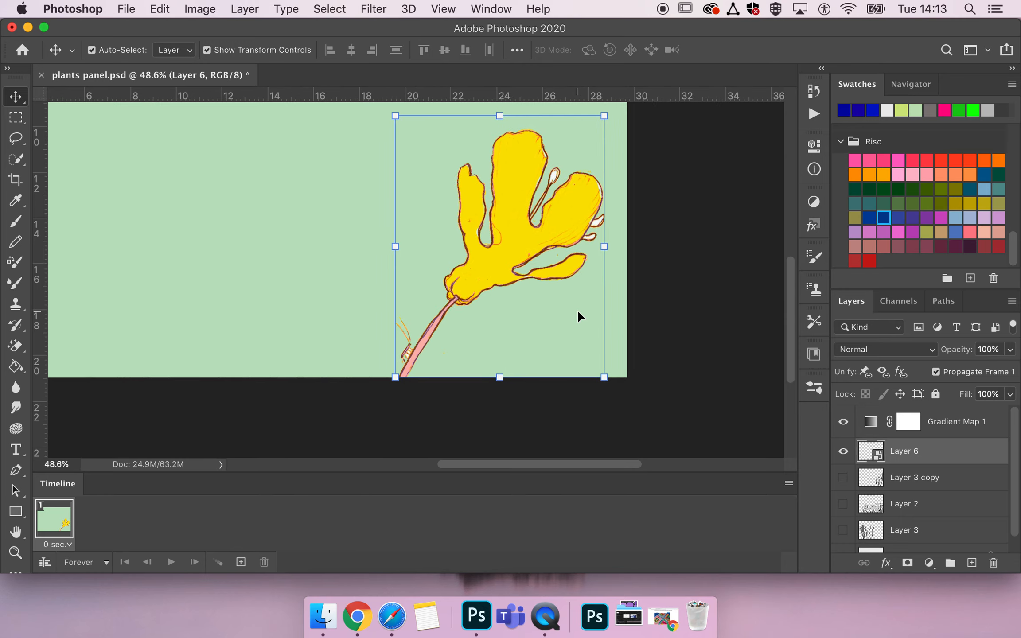
scroll(577, 312, down, 1)
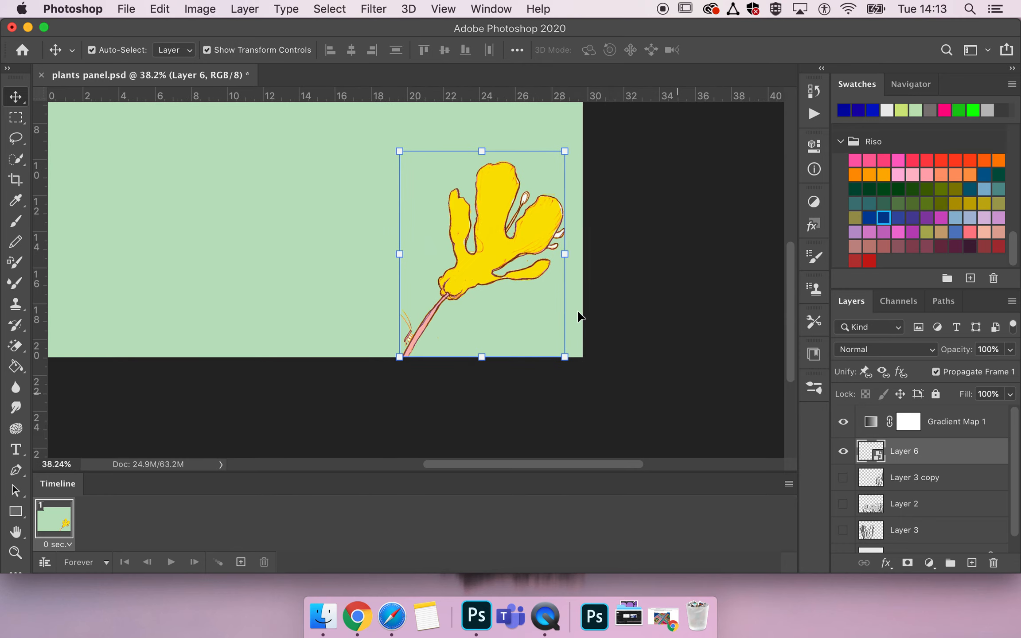
scroll(578, 312, up, 5)
scroll(577, 311, left, 4)
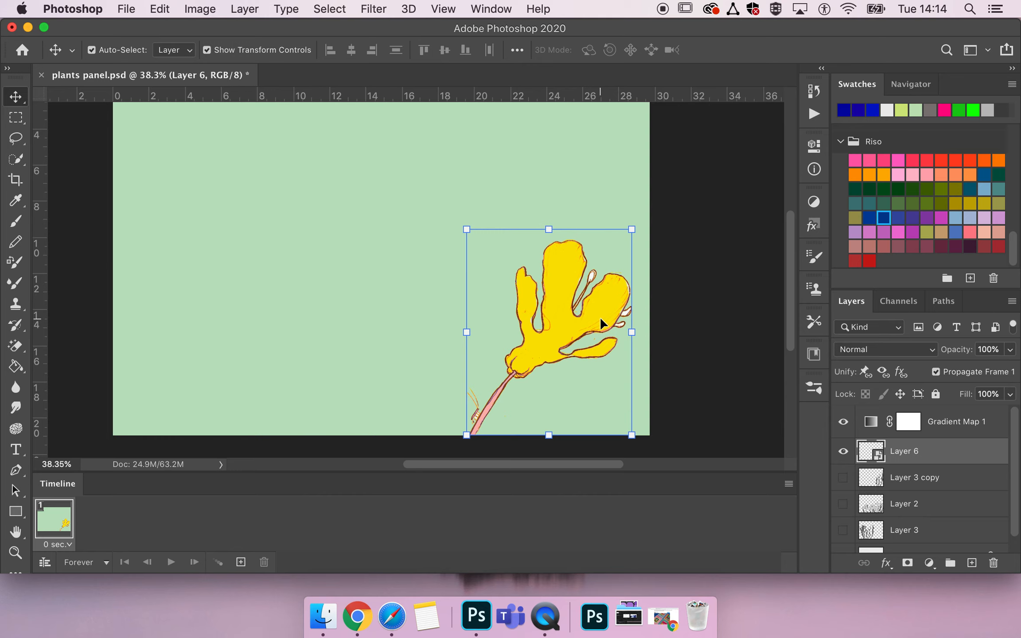
- Start Puppet Warp on the flower layer, keeping the mode at Normal
click(164, 9)
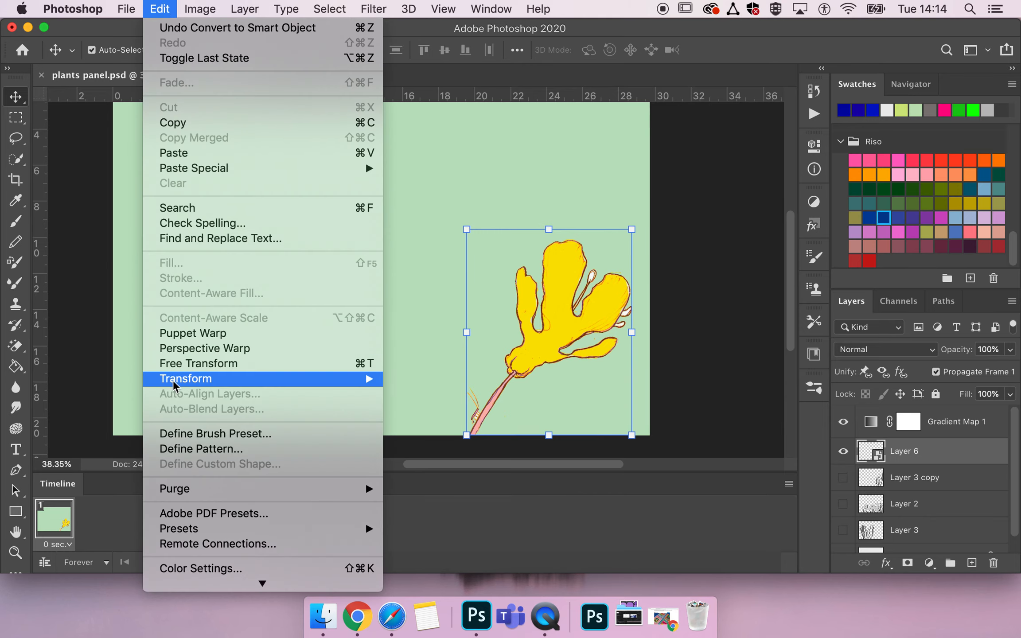
click(191, 335)
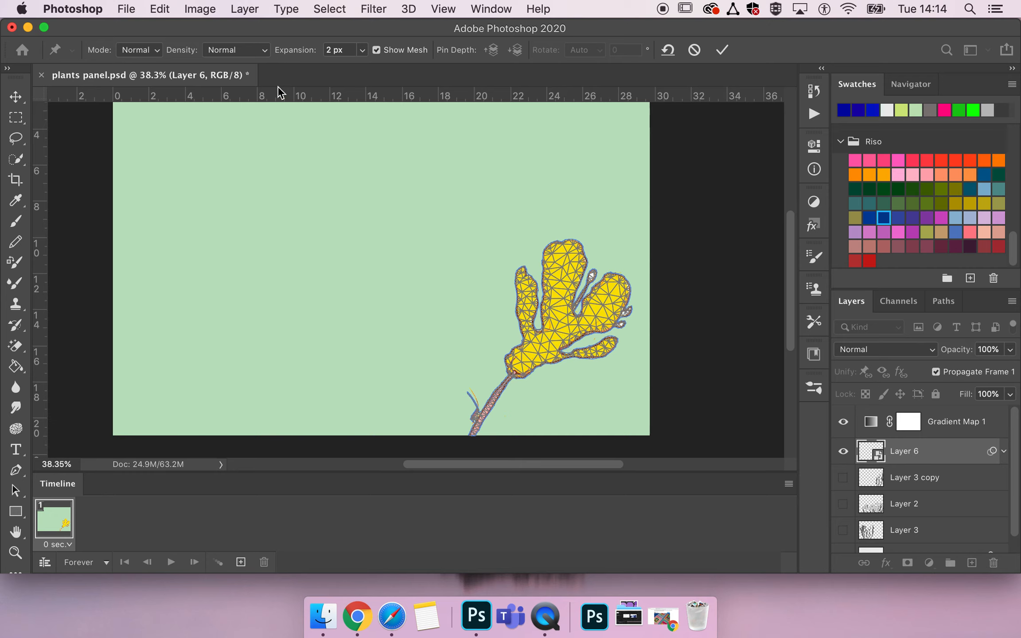
click(136, 50)
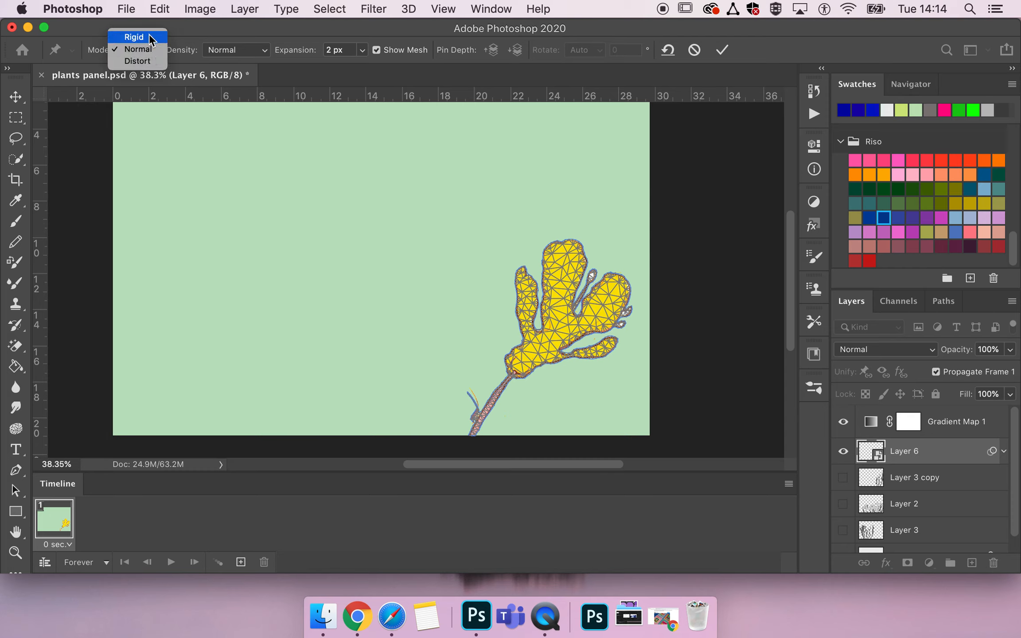
click(137, 52)
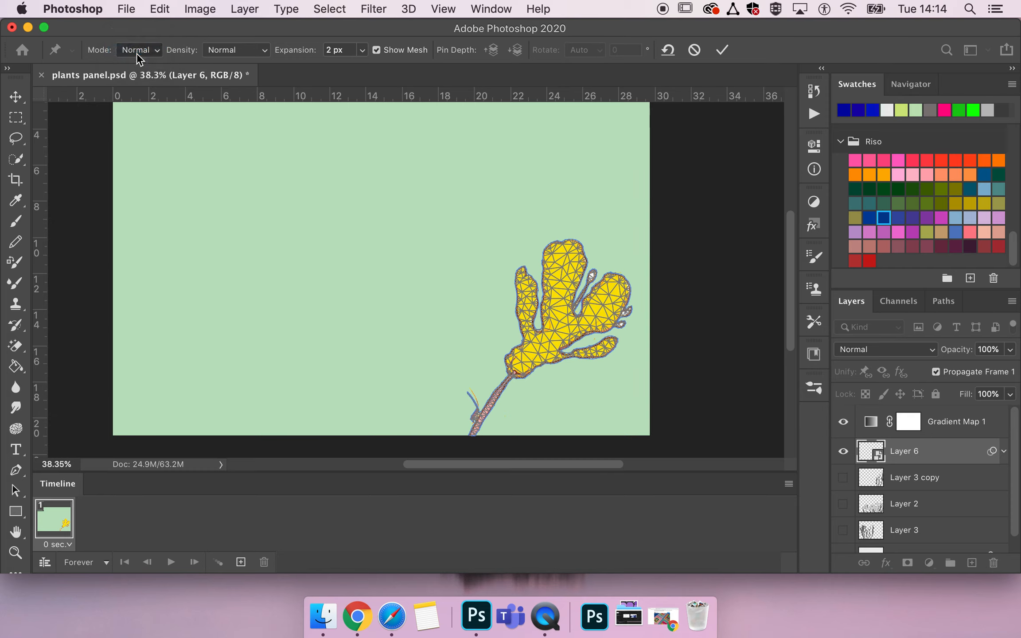
- Preview the mesh with More Points and Fewer Points densities and reset Density to Normal
click(221, 49)
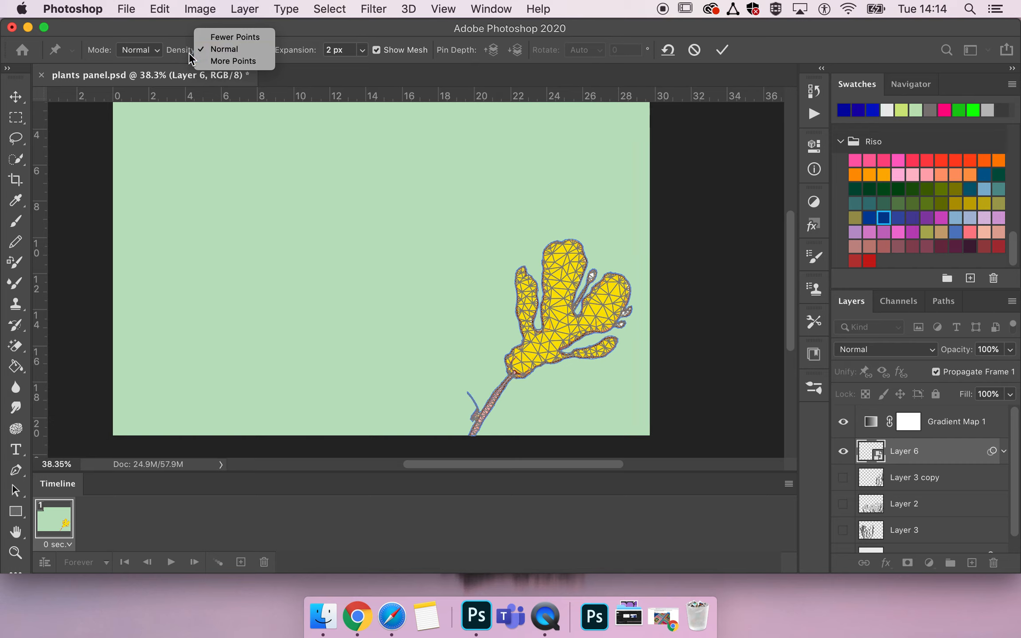
click(221, 60)
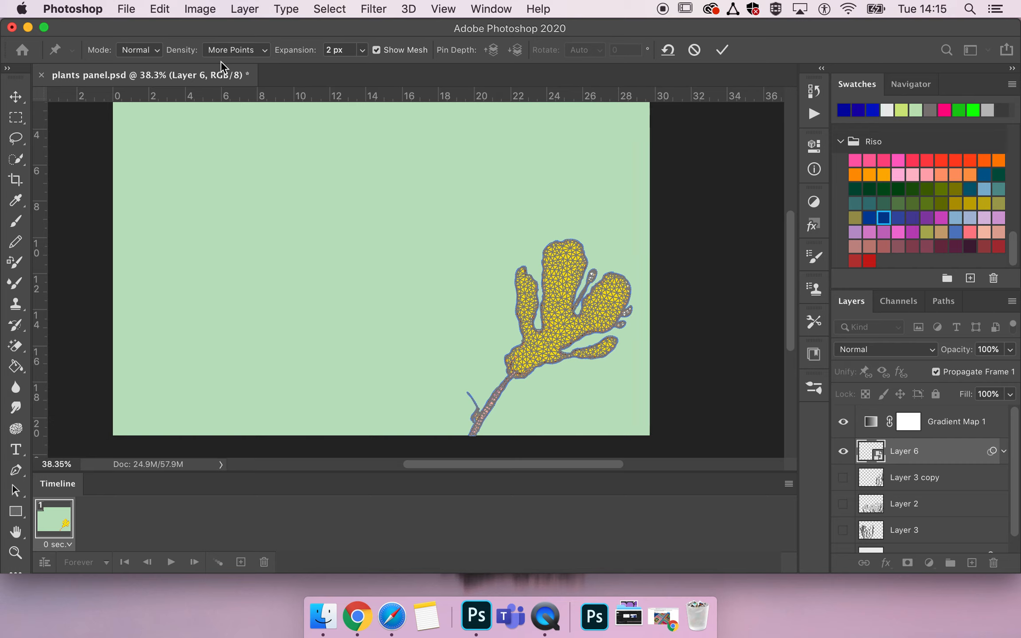
click(236, 50)
click(236, 24)
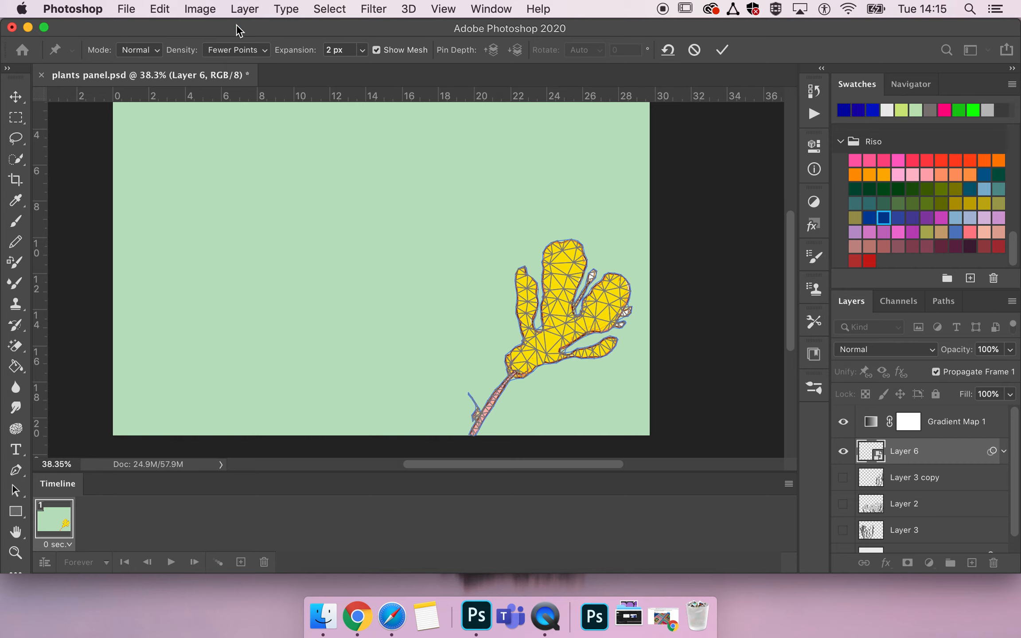
click(241, 52)
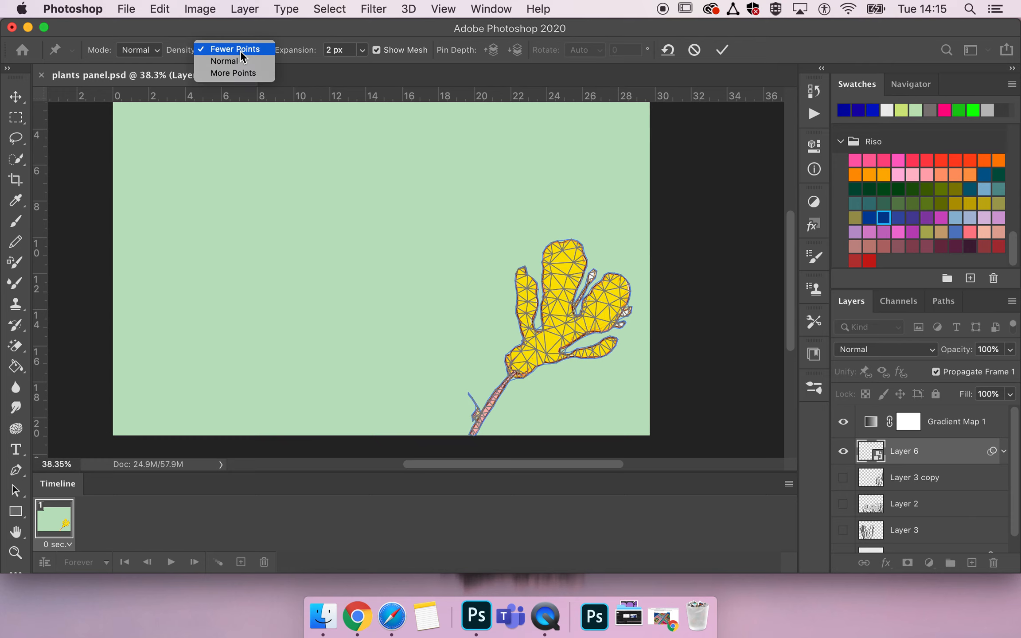
click(250, 62)
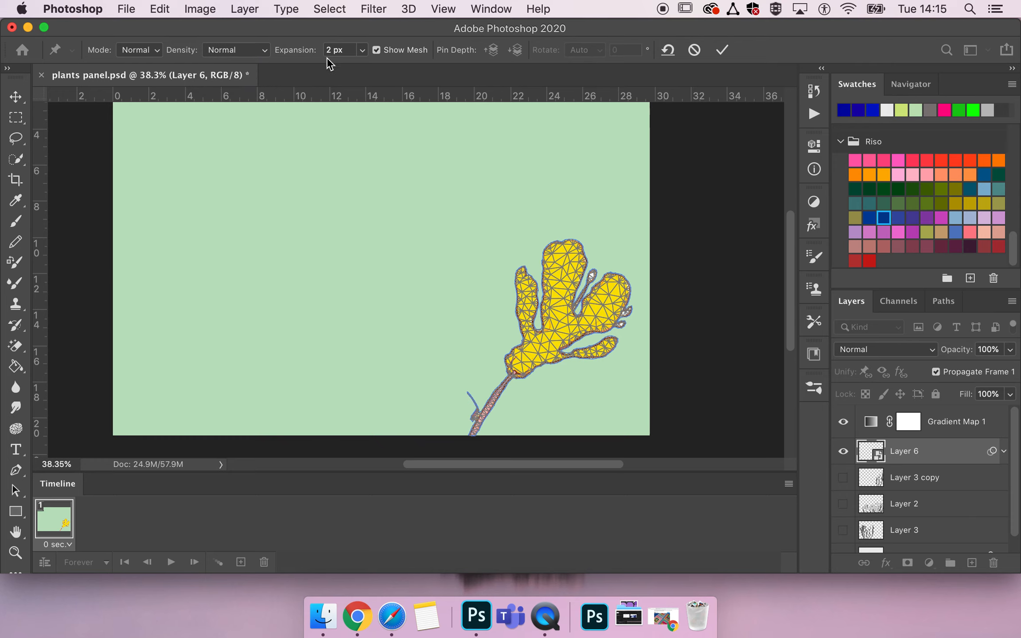
- Zoom in and pan to inspect the warp mesh around the petals and stem
scroll(557, 362, up, 8)
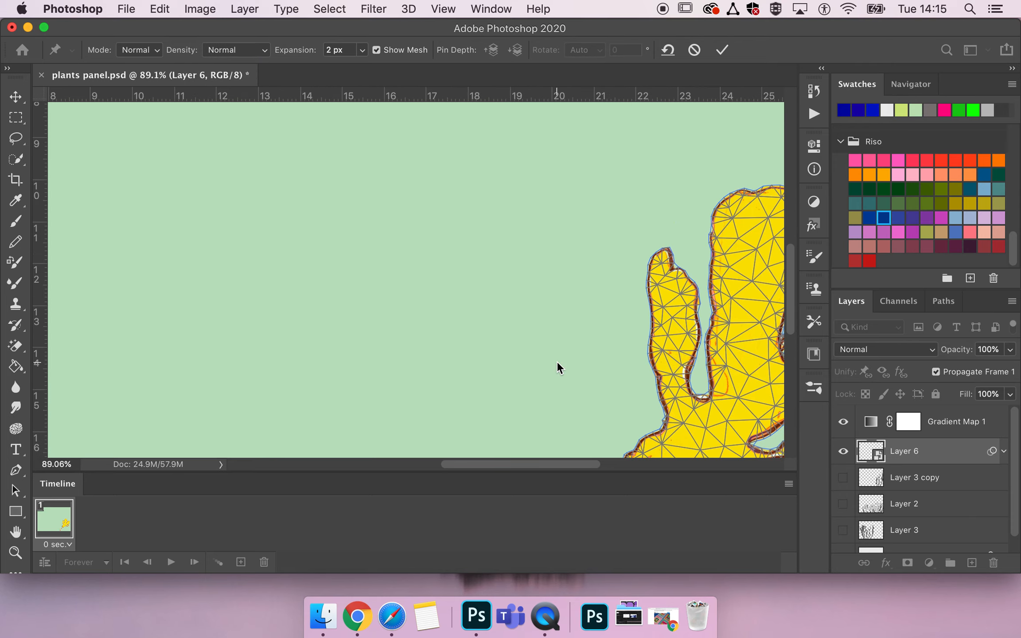
scroll(557, 361, up, 2)
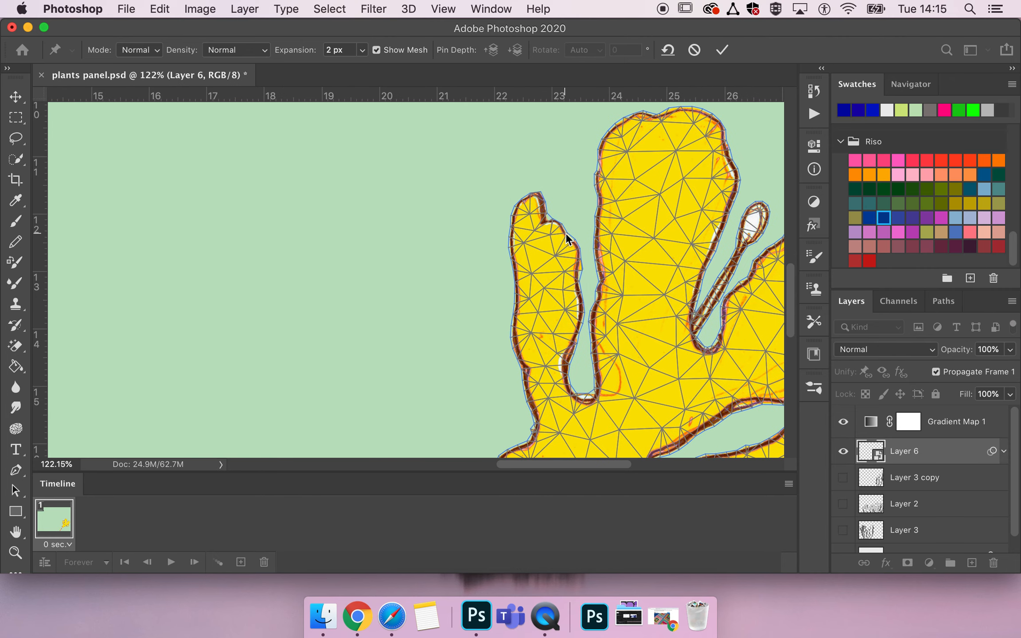
scroll(571, 240, up, 1)
scroll(570, 240, down, 10)
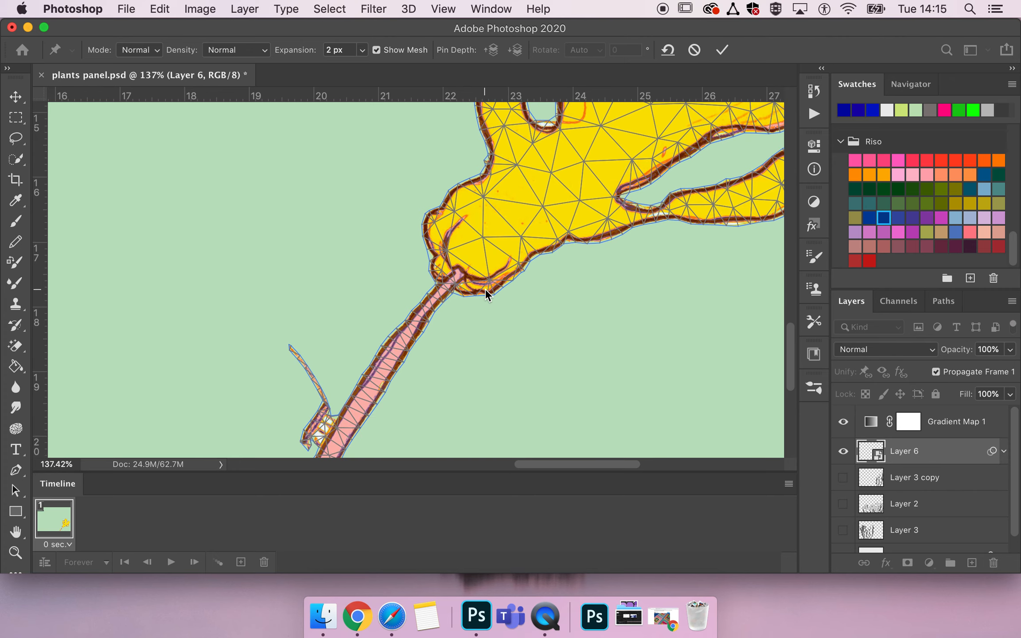
scroll(486, 294, down, 4)
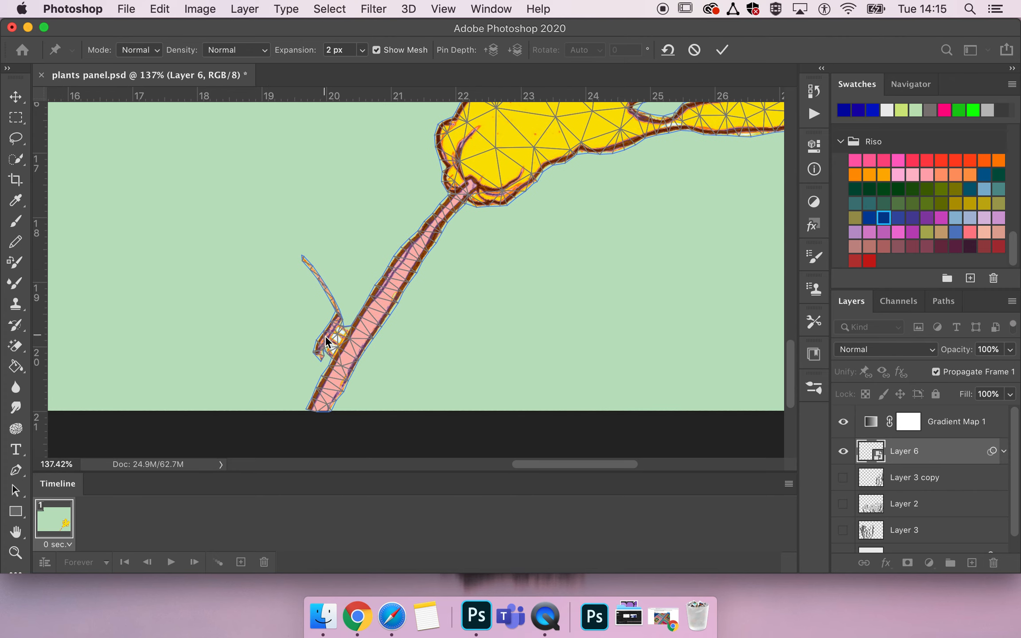
scroll(418, 339, right, 14)
scroll(418, 339, up, 11)
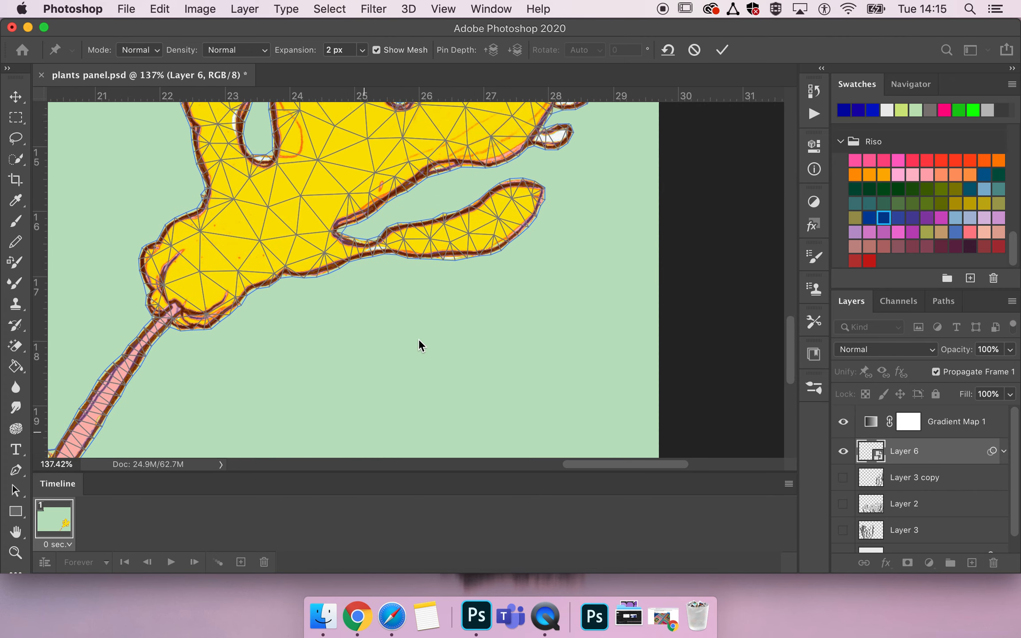
scroll(419, 339, up, 10)
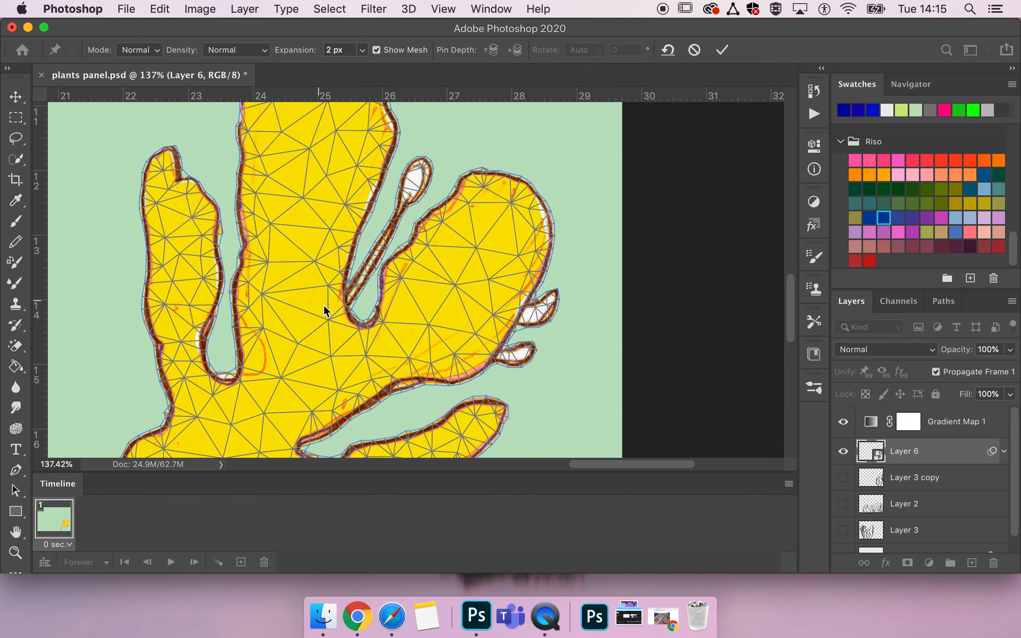
scroll(378, 213, down, 5)
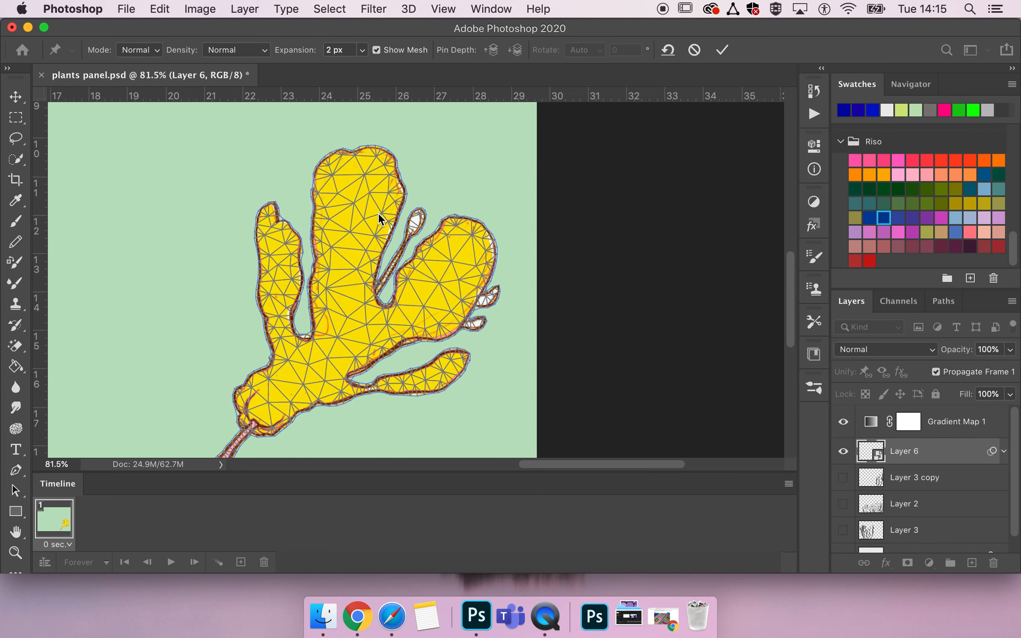
scroll(378, 213, down, 3)
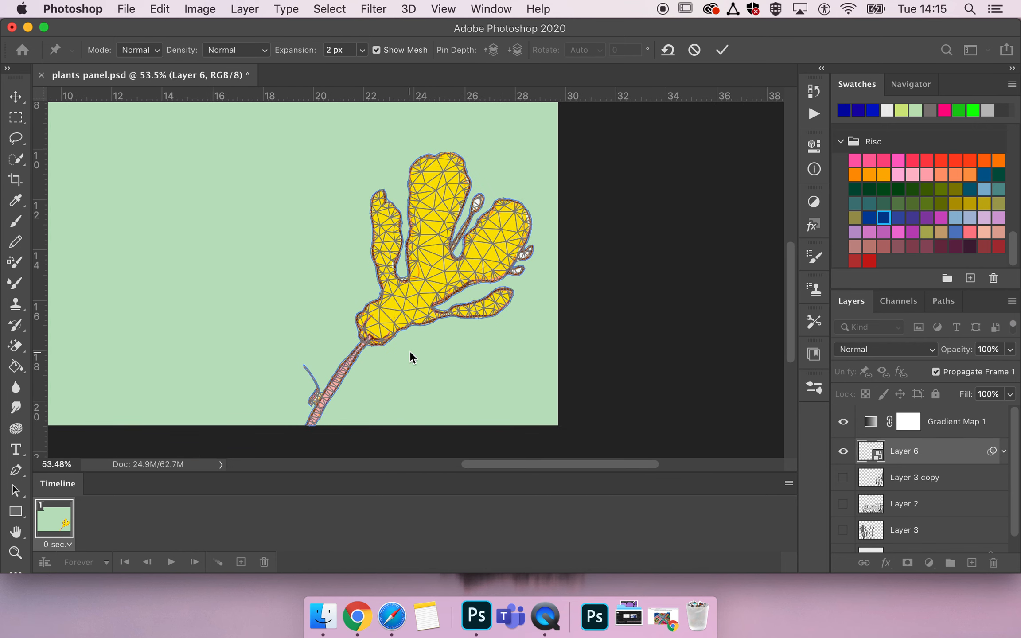
- Place puppet pins at the stem base, the stem-flower junction, and the tip of each petal
click(312, 423)
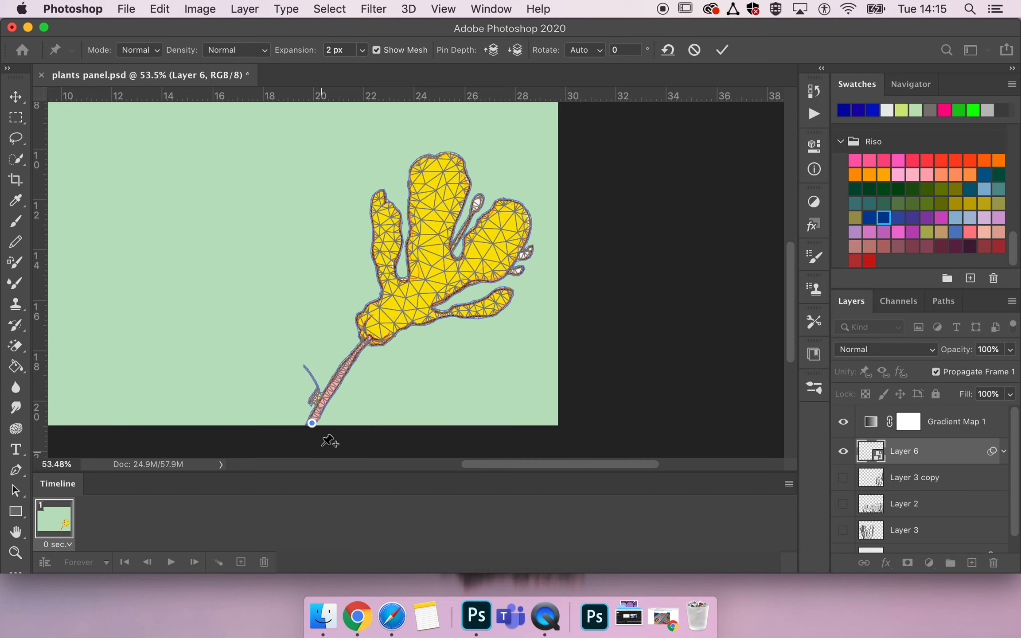
mouse_move(312, 426)
mouse_down()
mouse_move(312, 365)
mouse_move(287, 388)
mouse_move(365, 401)
mouse_move(321, 411)
mouse_up()
click(368, 340)
mouse_move(368, 341)
mouse_down()
mouse_move(296, 333)
mouse_move(389, 294)
mouse_move(424, 330)
mouse_move(291, 331)
mouse_move(371, 336)
mouse_up()
click(382, 198)
click(443, 159)
click(519, 216)
click(502, 302)
click(477, 199)
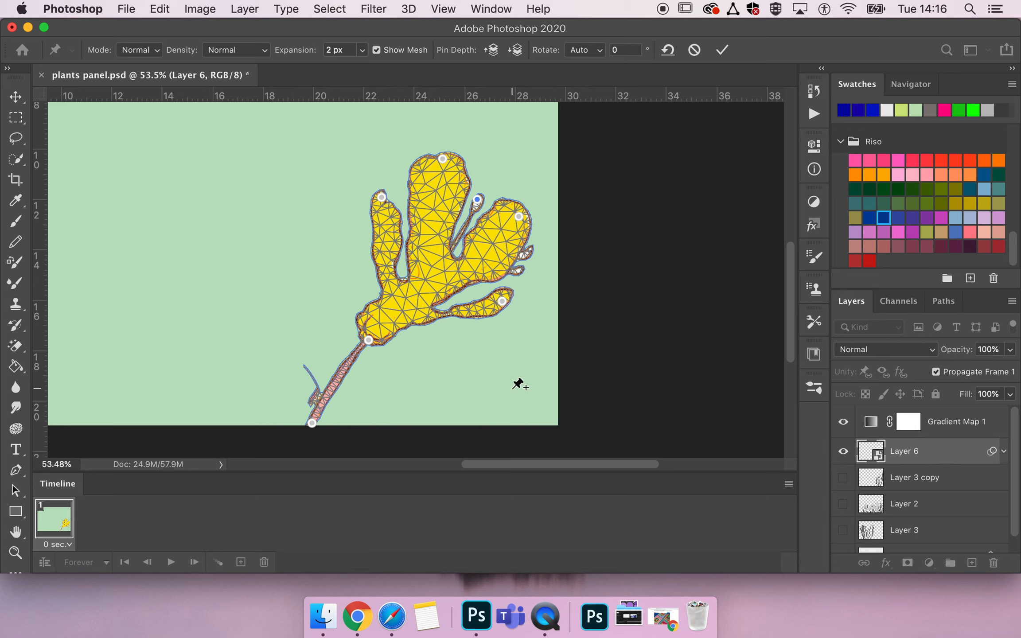
- Drag the junction and petal pins to bend the flower rightward, and cancel the Puppet Warp
drag(368, 340, 352, 330)
click(497, 310)
drag(497, 309, 489, 320)
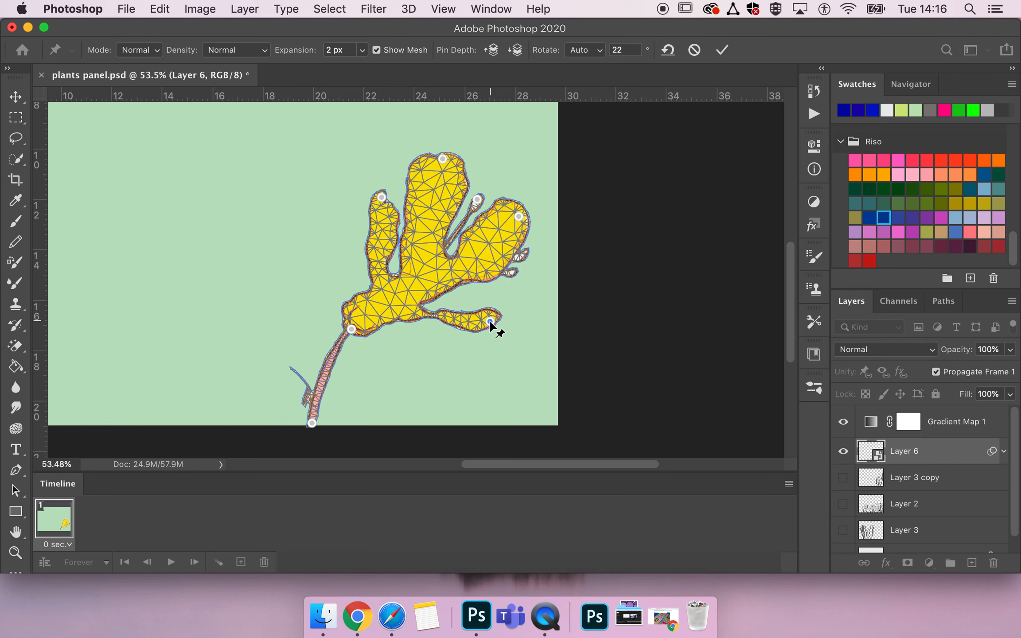
drag(382, 197, 398, 201)
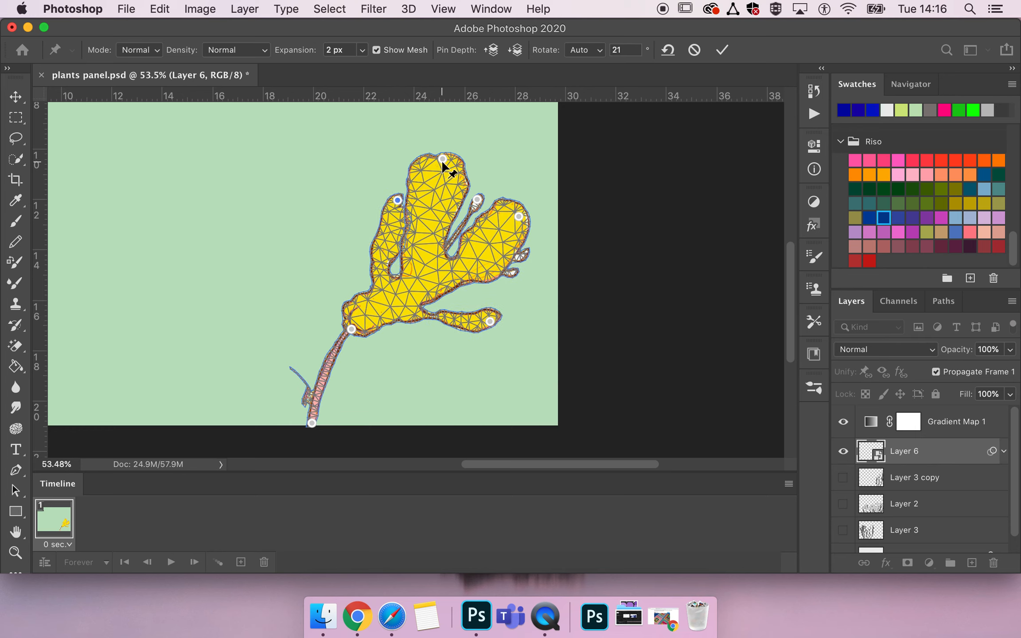
drag(443, 159, 455, 161)
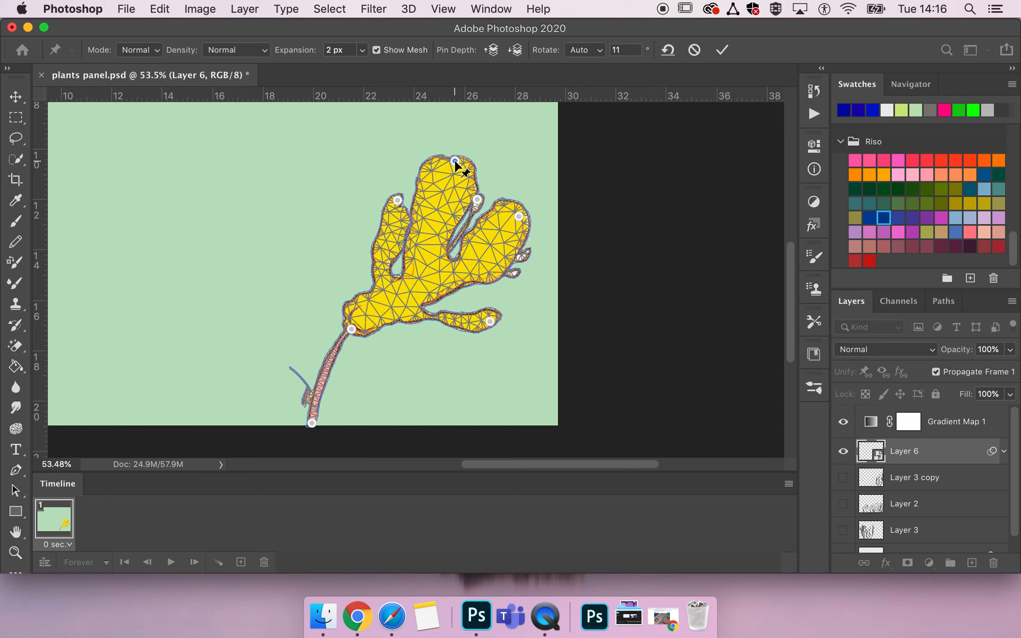
drag(519, 217, 524, 233)
drag(478, 200, 487, 205)
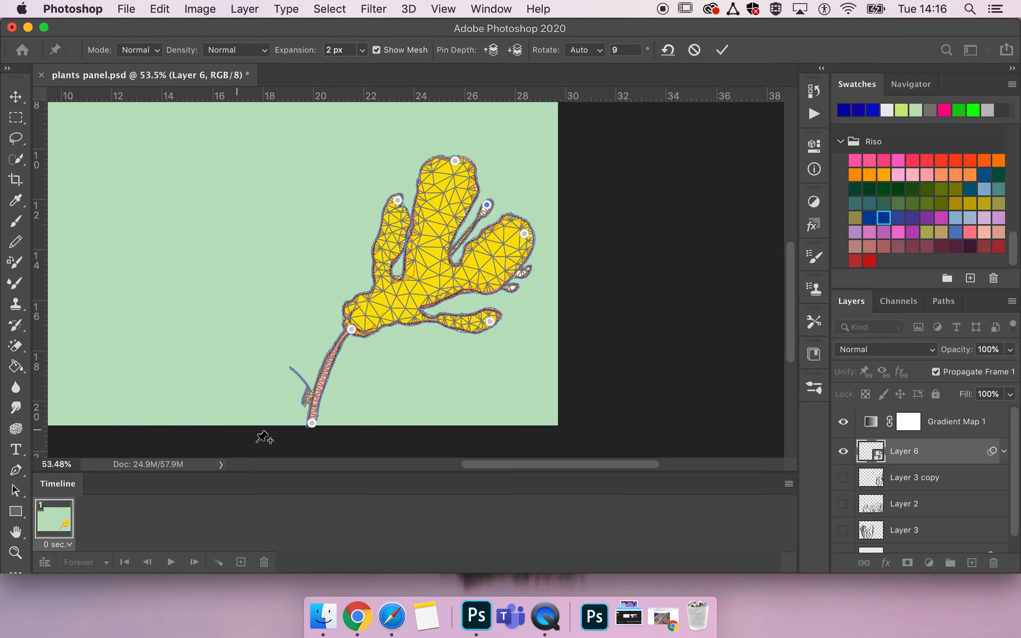
click(694, 50)
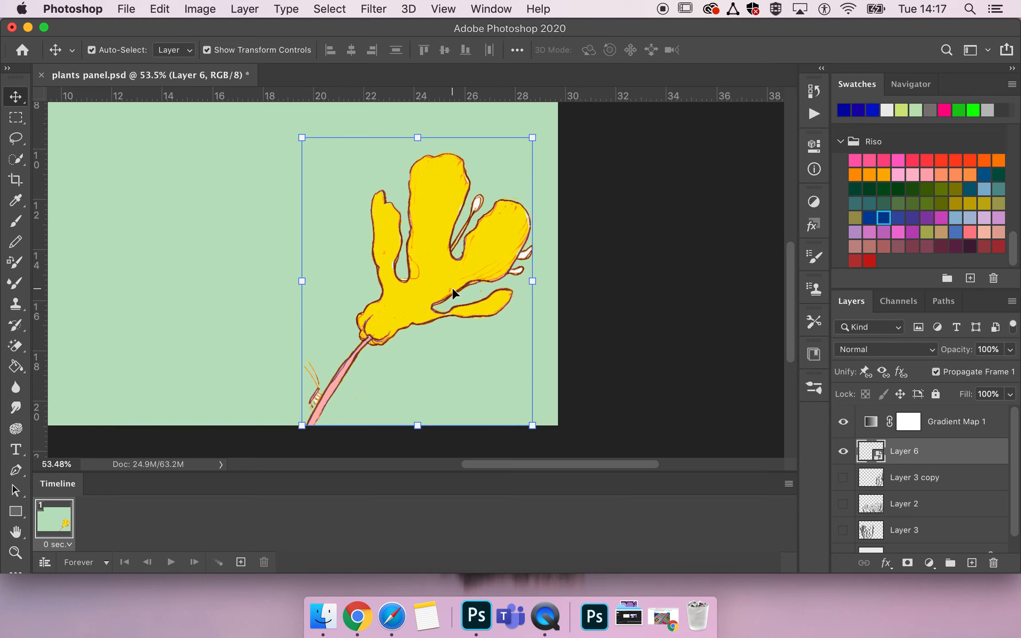
- Duplicate the current frame in the animation timeline
click(241, 562)
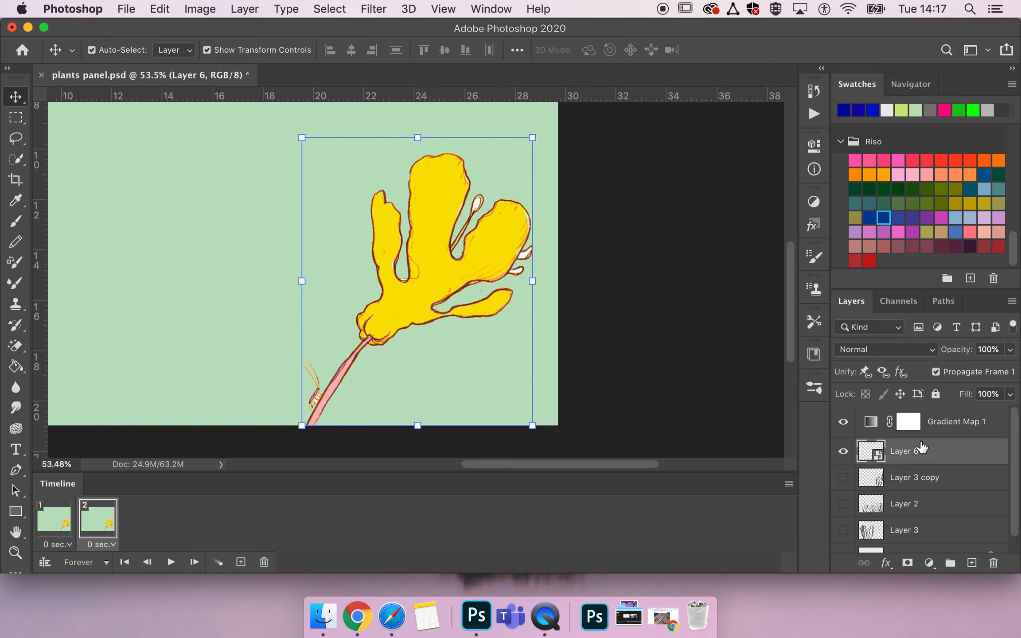
- Duplicate the flower layer and start Puppet Warp on the copy
drag(915, 451, 918, 441)
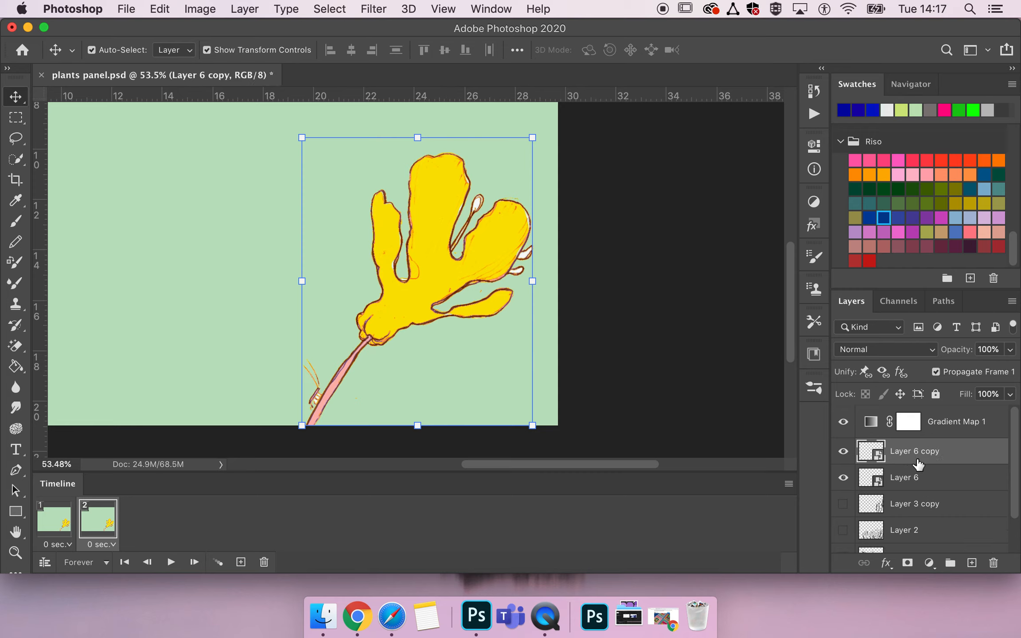
click(164, 7)
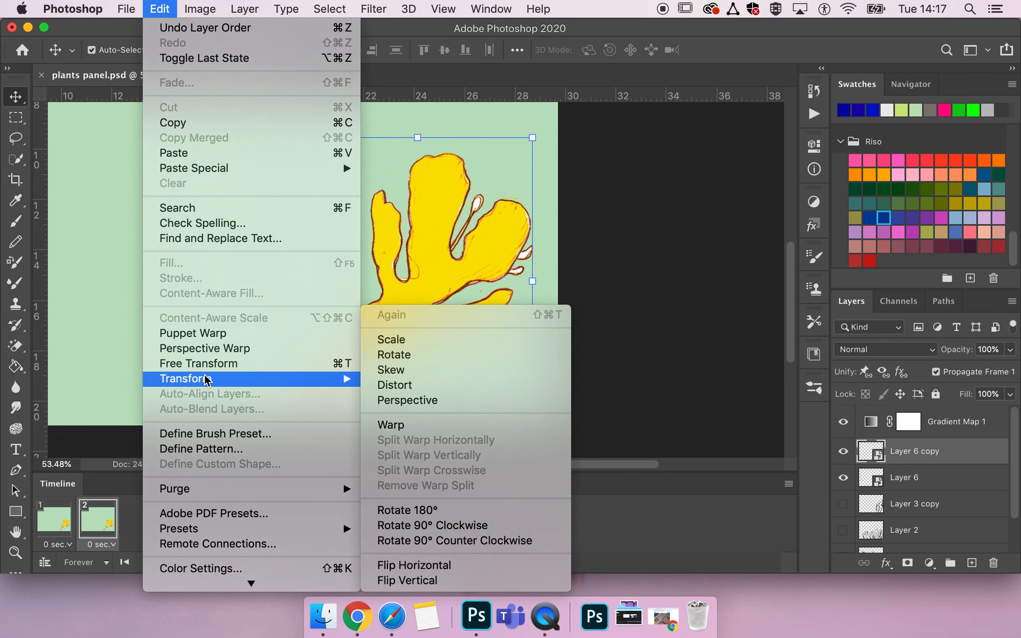
click(204, 334)
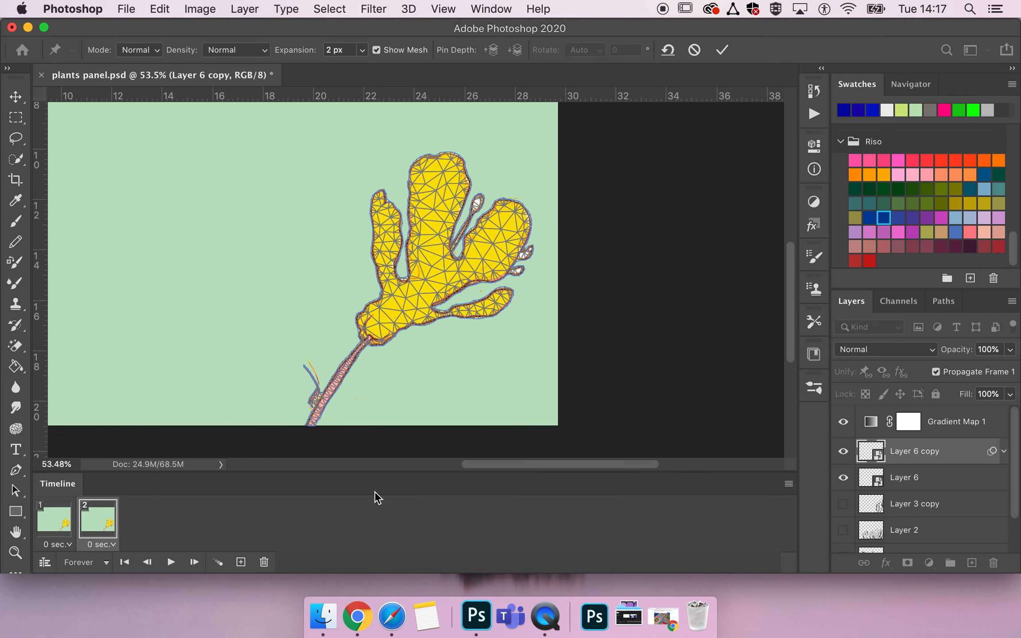
- Place puppet pins at the stem base, the stem-flower junction, and the tip of each petal
click(309, 424)
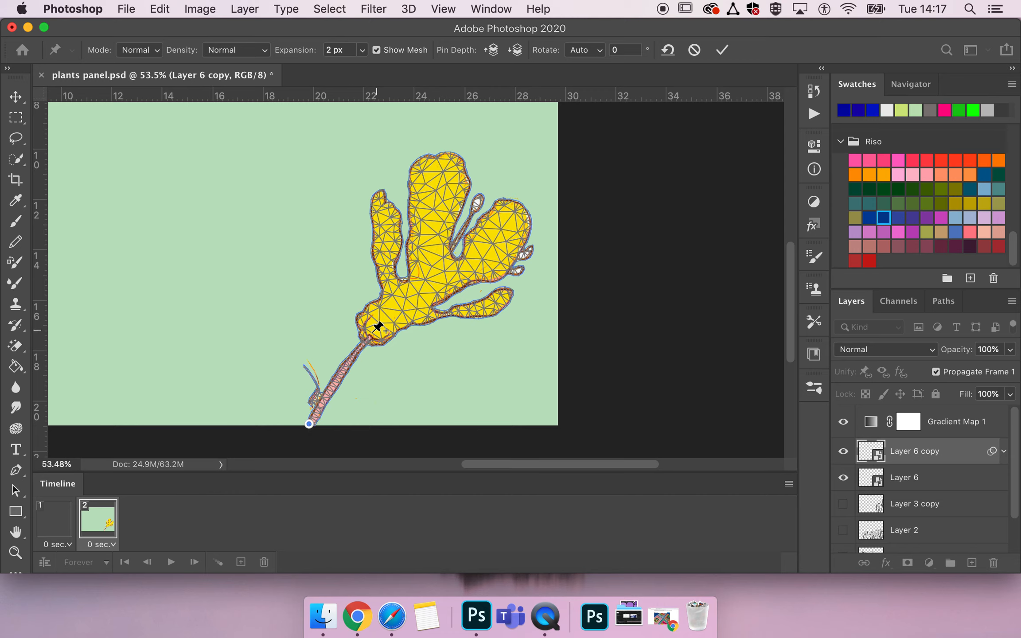
click(369, 339)
click(379, 193)
click(438, 156)
click(480, 196)
click(525, 214)
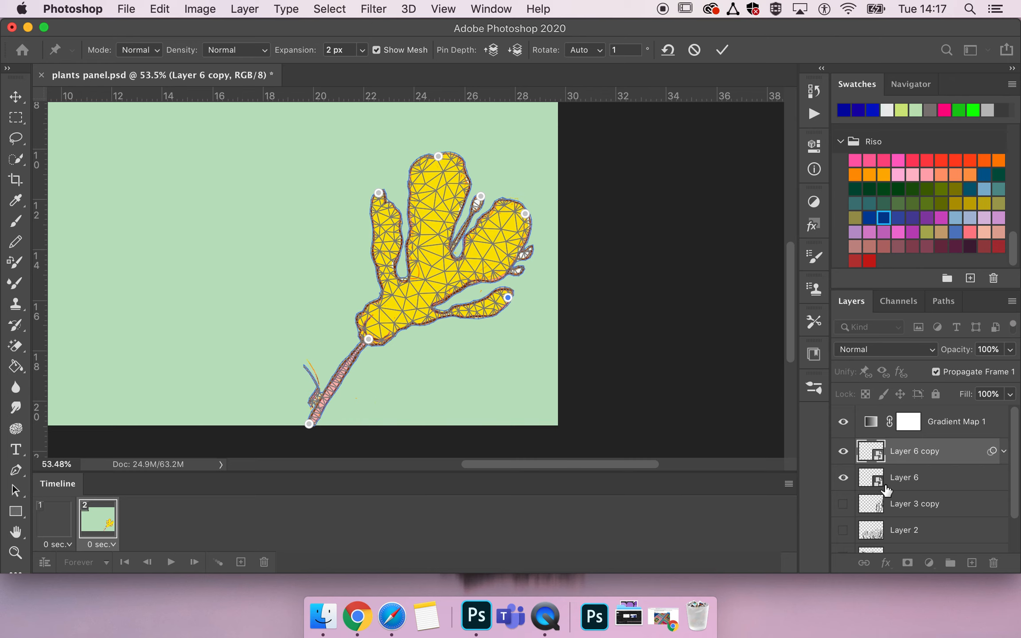
- Drag the junction and petal pins to bend the copied flower toward the left
drag(368, 339, 337, 329)
drag(378, 194, 342, 184)
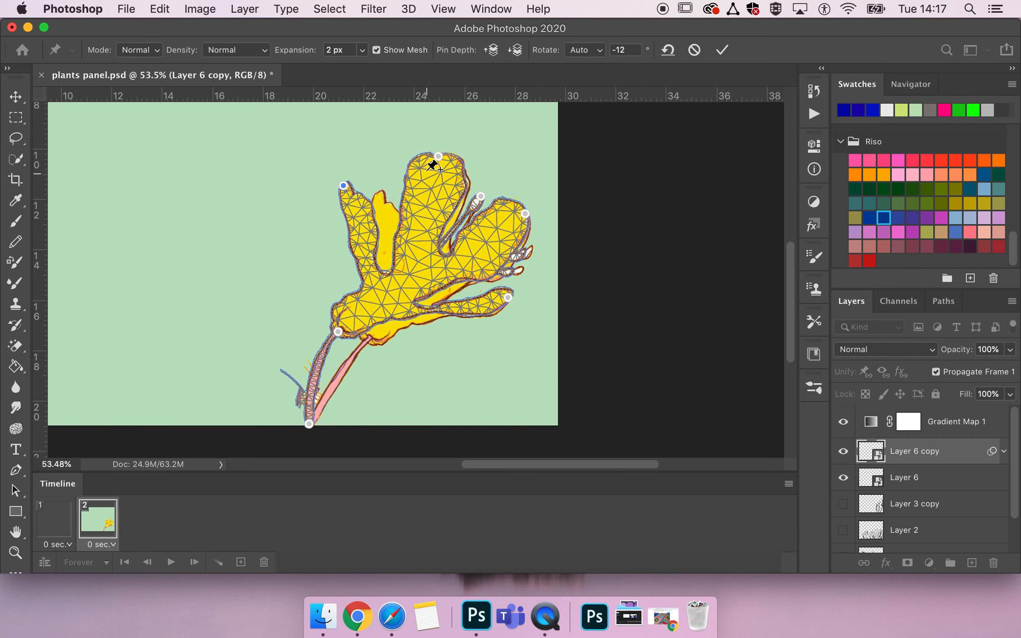
drag(435, 157, 402, 133)
drag(479, 194, 457, 163)
drag(526, 214, 502, 183)
drag(508, 297, 468, 276)
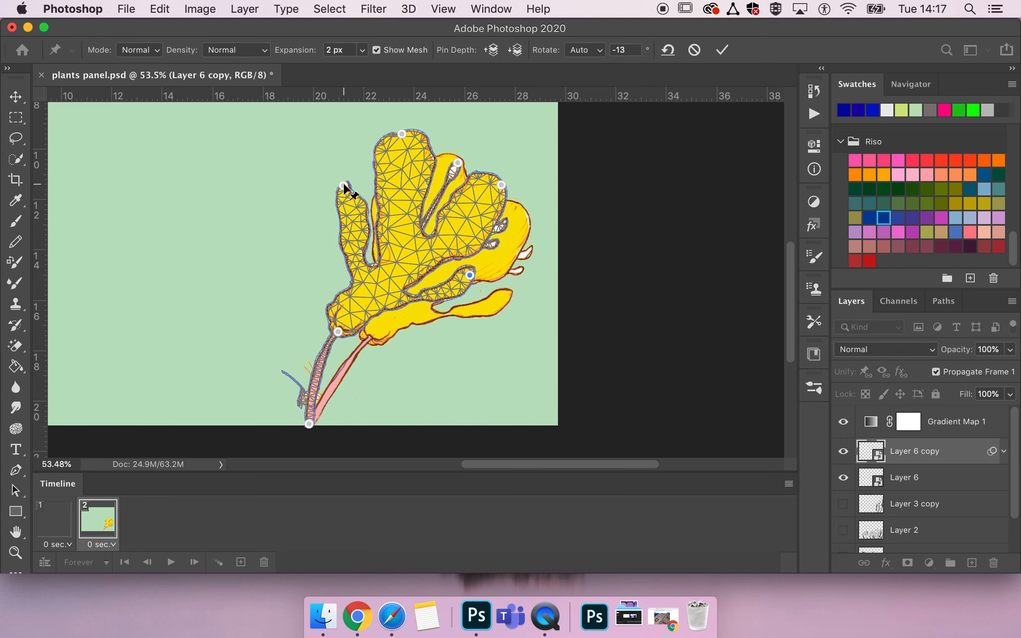
drag(344, 185, 287, 204)
drag(401, 132, 347, 113)
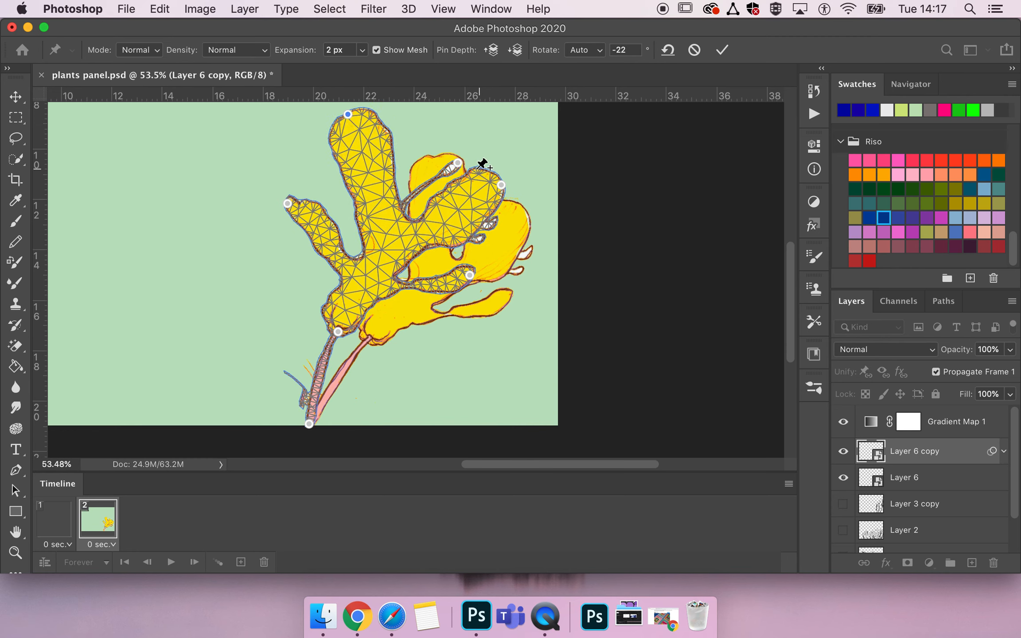
drag(457, 163, 402, 136)
drag(497, 187, 472, 169)
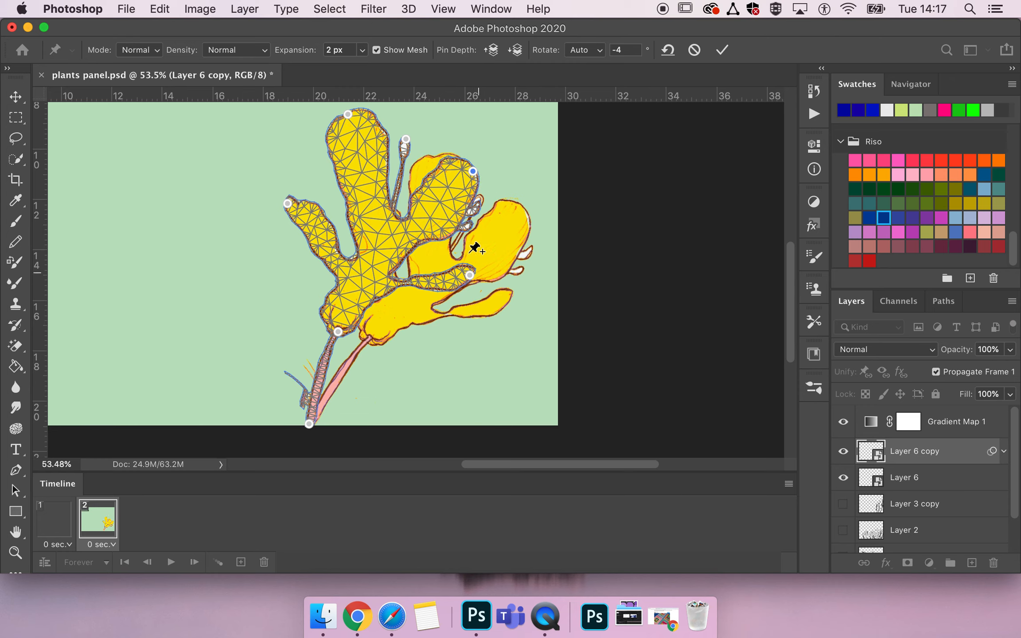
- Pull the petal pins further left to fan the flower out, adjust them slightly, and commit the Puppet Warp
drag(288, 203, 246, 212)
drag(346, 110, 260, 127)
drag(406, 138, 342, 127)
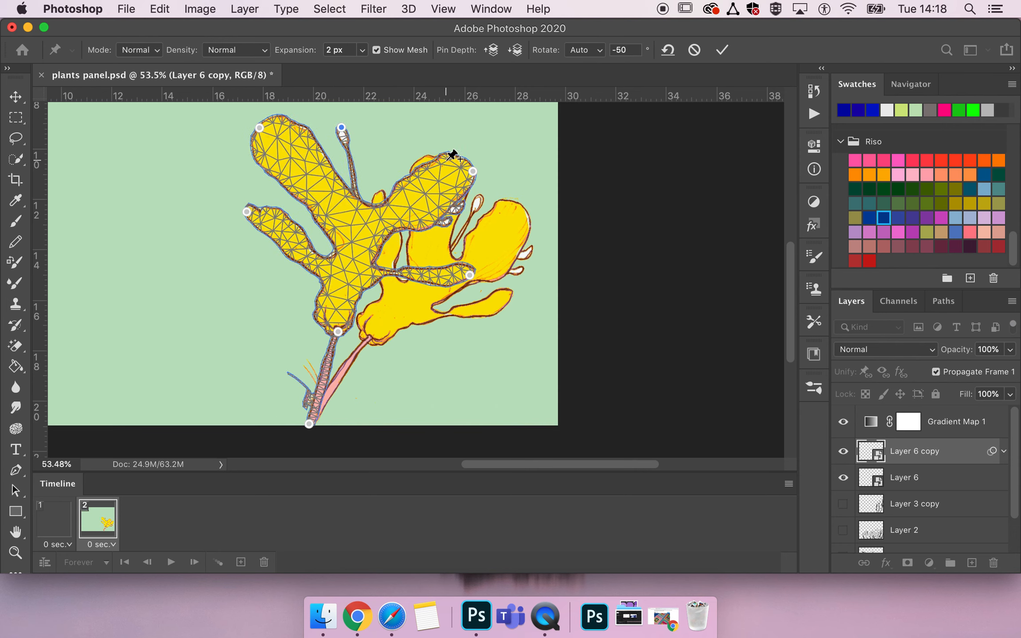
drag(469, 171, 394, 138)
drag(470, 273, 418, 220)
mouse_move(336, 330)
mouse_down()
mouse_move(347, 326)
mouse_move(308, 327)
mouse_move(337, 332)
mouse_up()
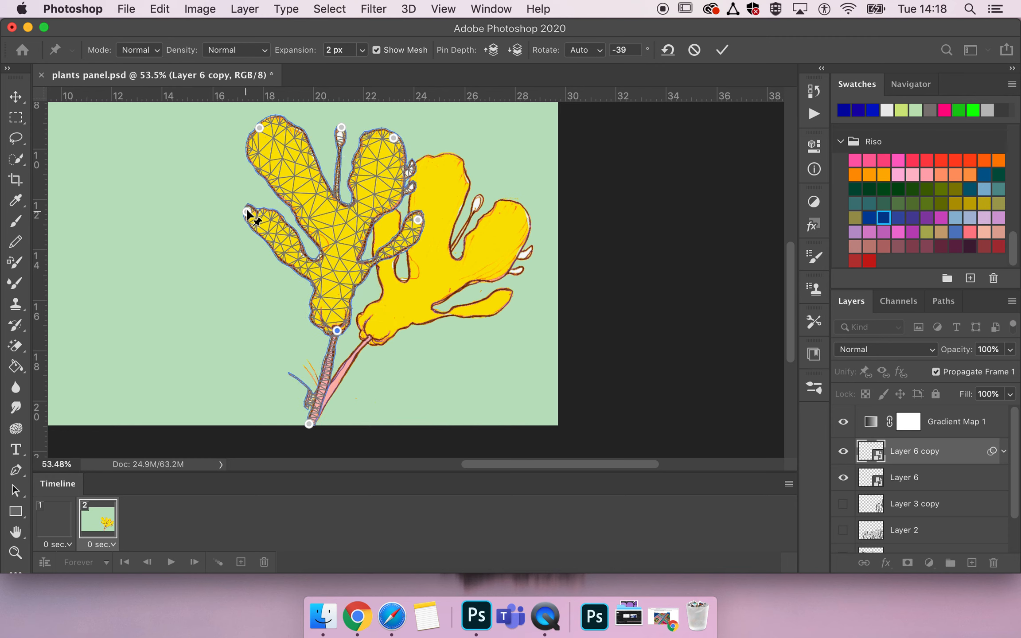
drag(247, 212, 240, 238)
drag(259, 128, 252, 144)
drag(340, 128, 321, 129)
drag(394, 138, 384, 137)
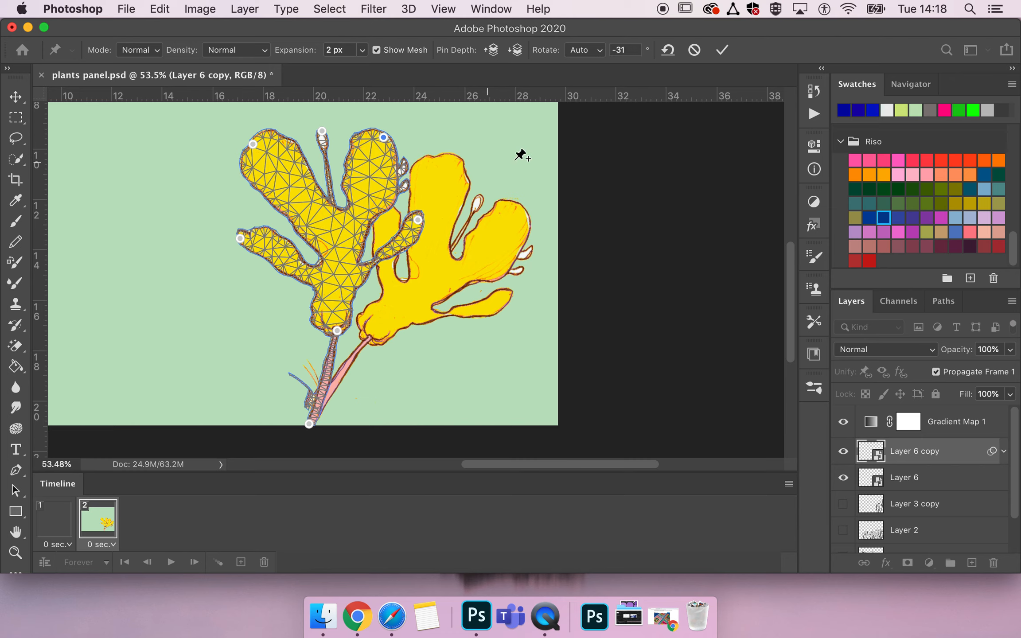
drag(418, 216, 420, 224)
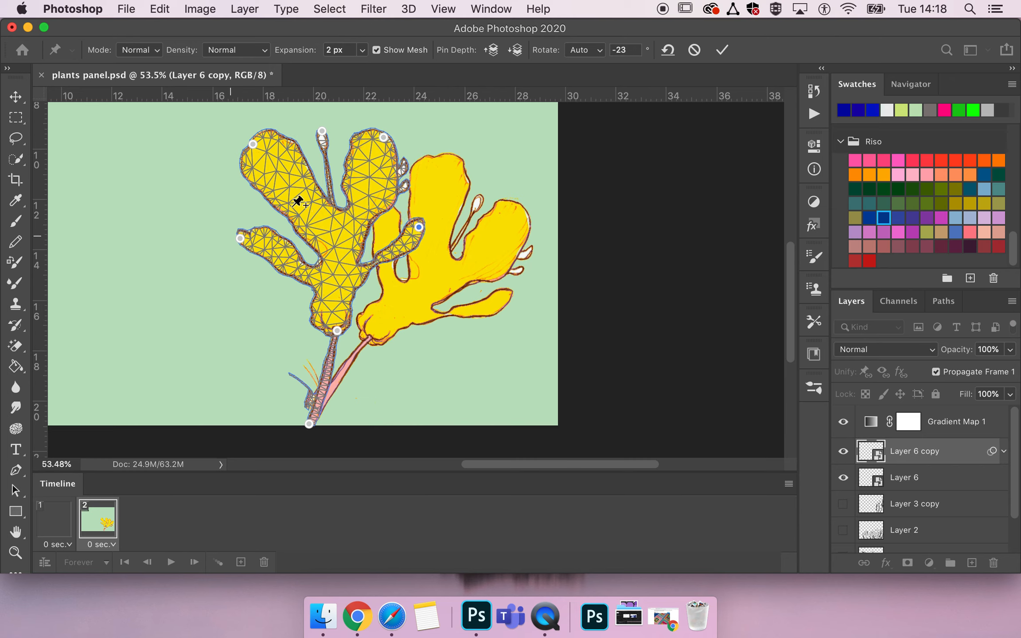
click(722, 49)
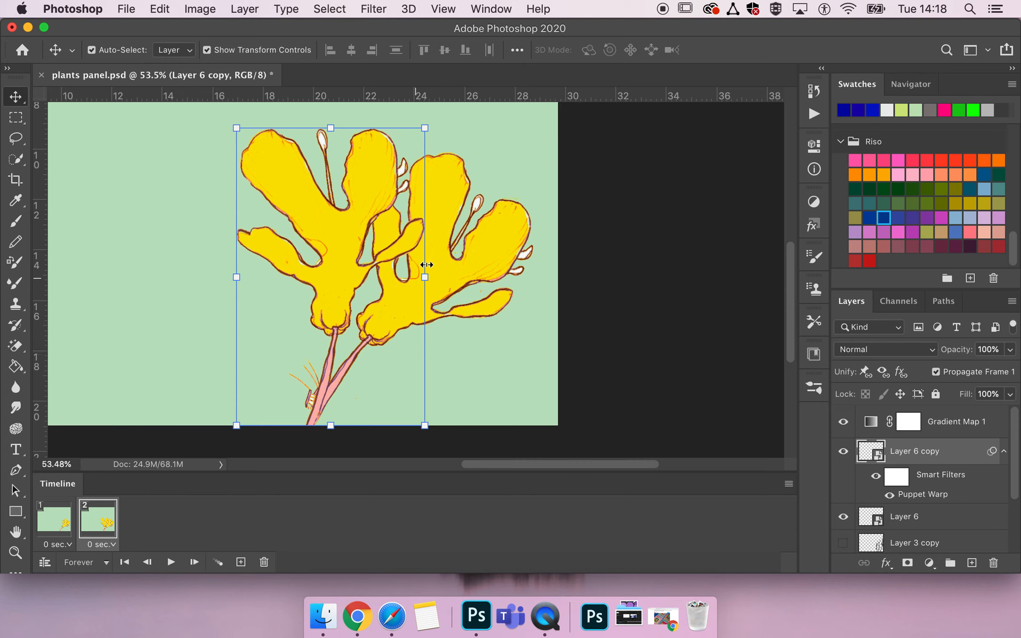
- Select the second frame and add a third frame to the animation timeline
click(65, 525)
click(98, 521)
click(241, 562)
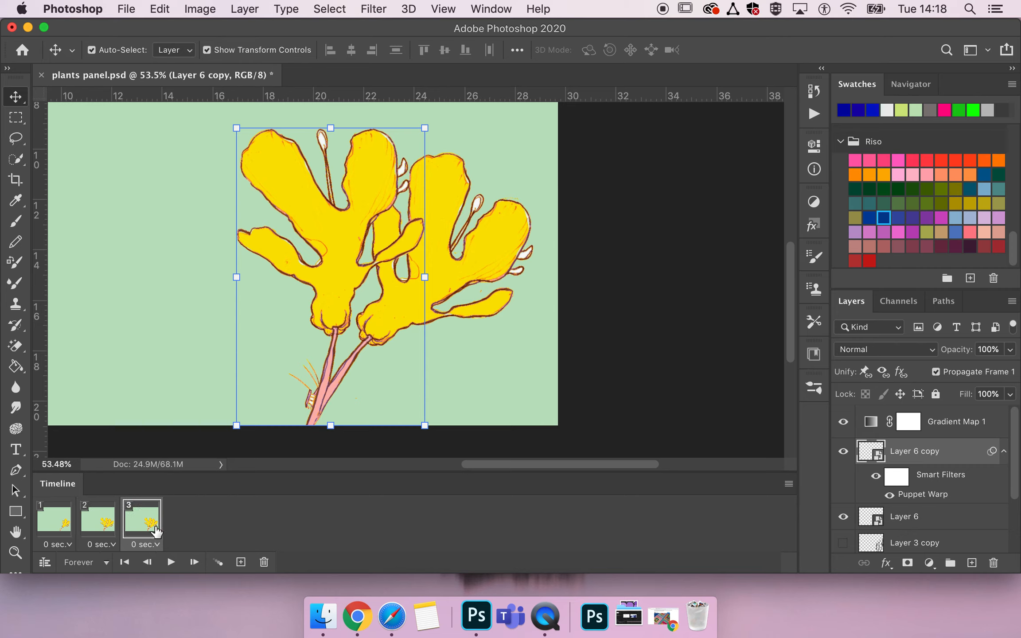
- With the second frame active, duplicate the Layer 6 copy layer
click(109, 528)
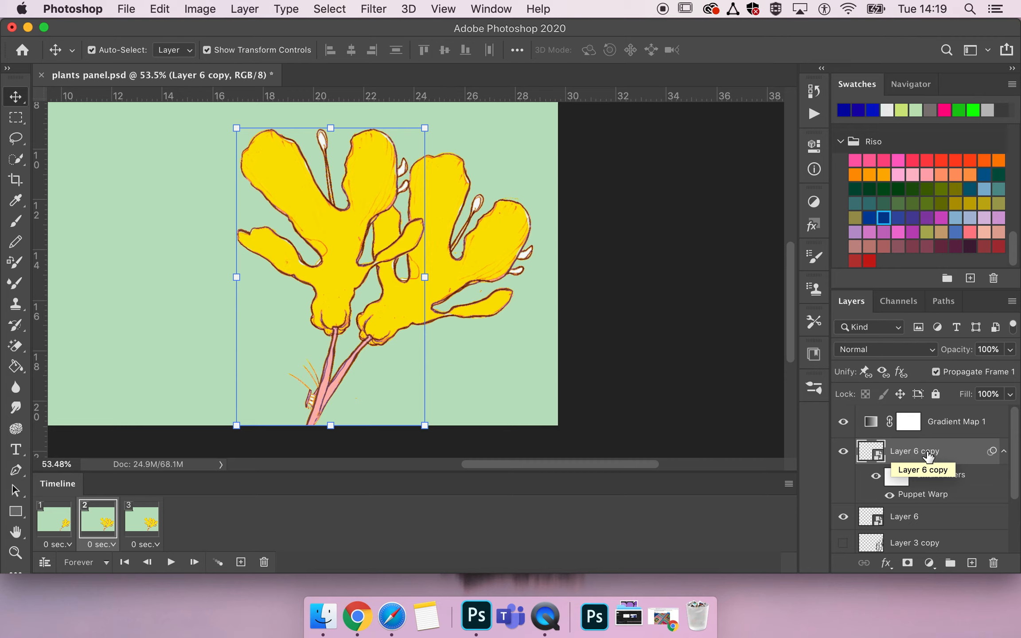
drag(929, 457, 926, 492)
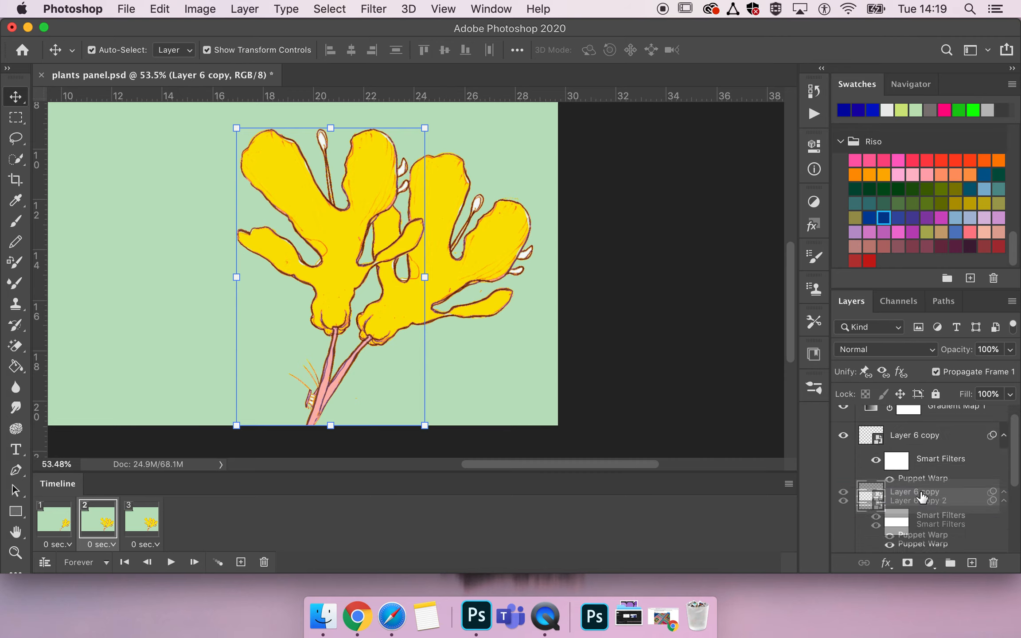
scroll(931, 501, down, 3)
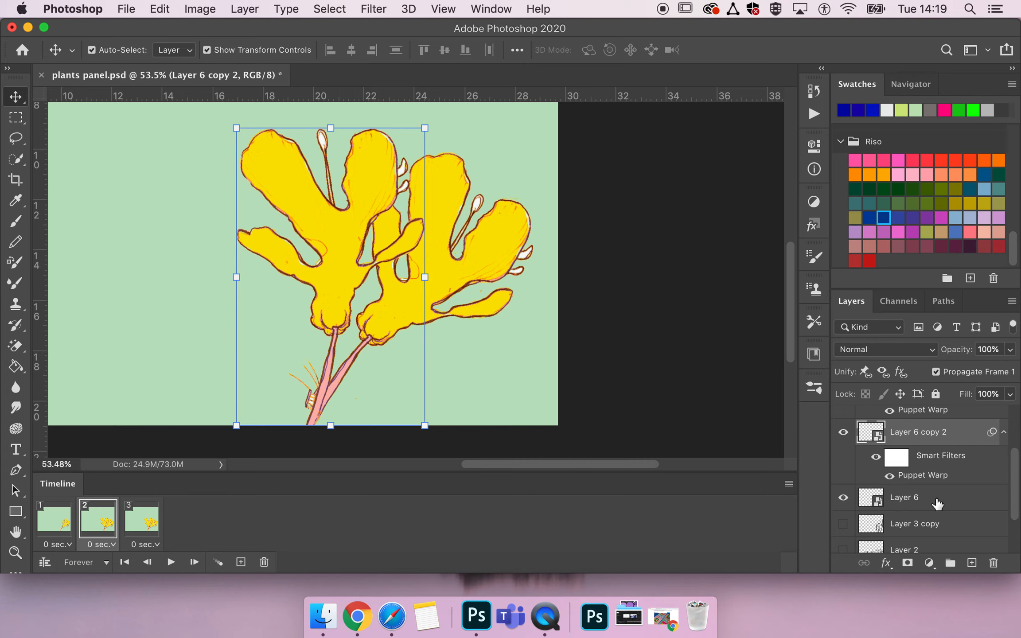
- Rename Layer 6 as frame1
double_click(906, 498)
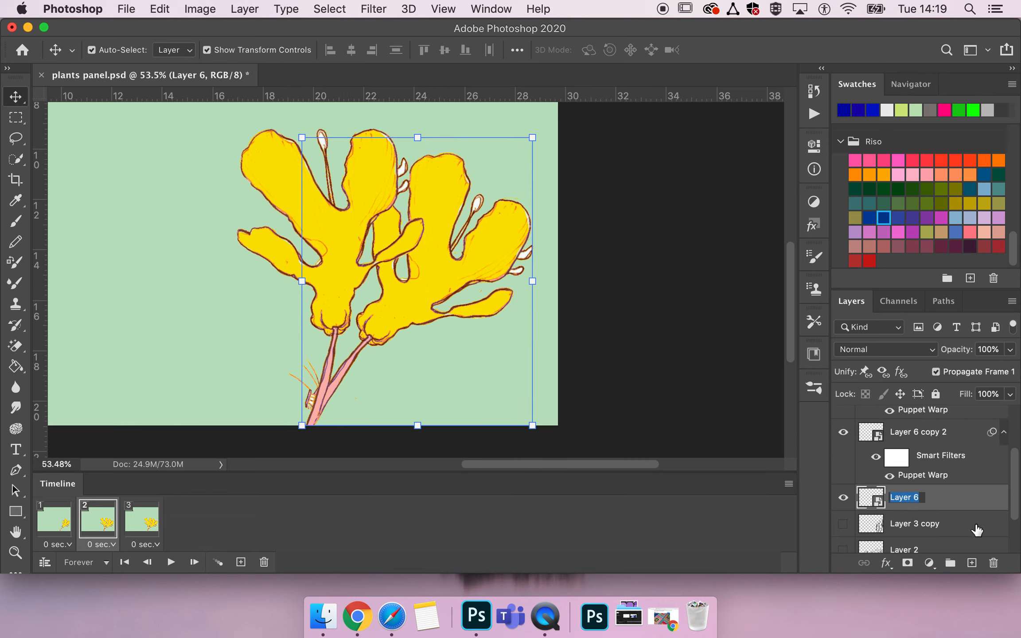
text(frame1)
key(Return)
- Rename Layer 6 copy 2 as frame 3
scroll(944, 505, up, 3)
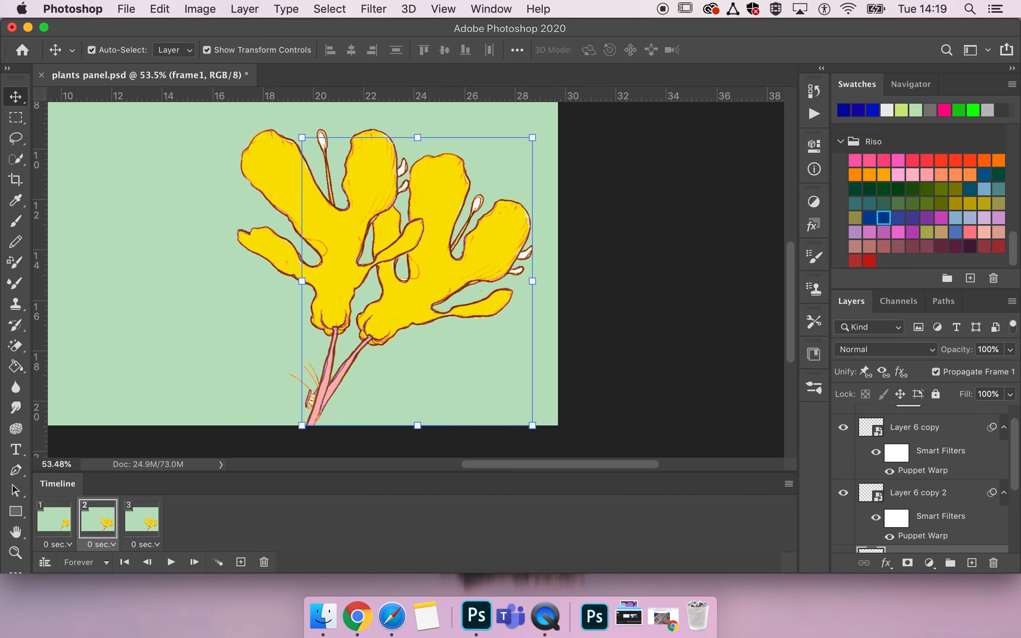
click(932, 496)
double_click(923, 493)
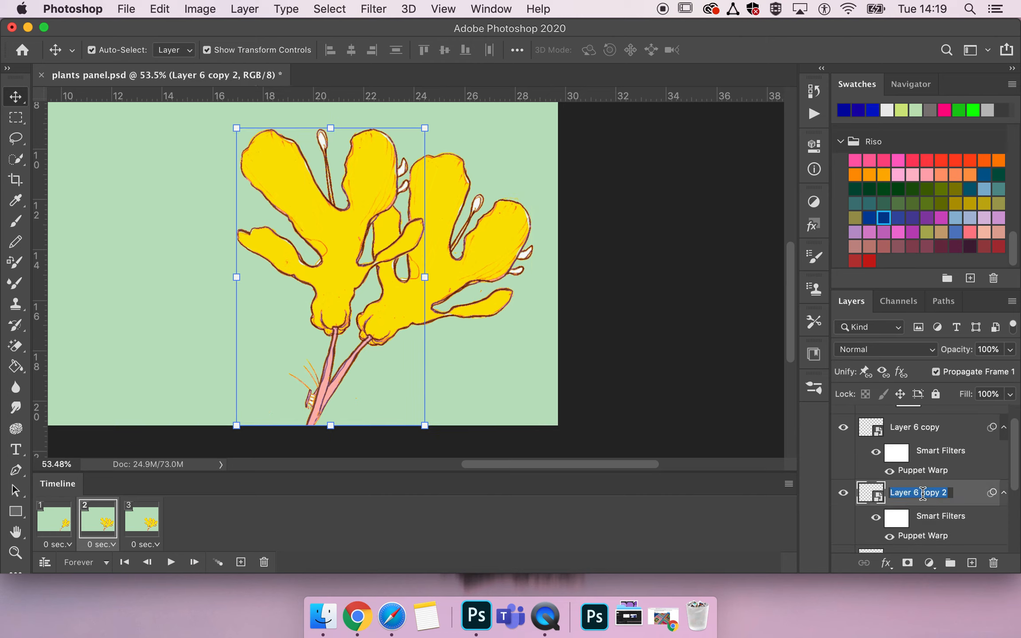
text(frame 3)
key(Return)
- Rename Layer 6 copy as frame 5
scroll(926, 498, up, 1)
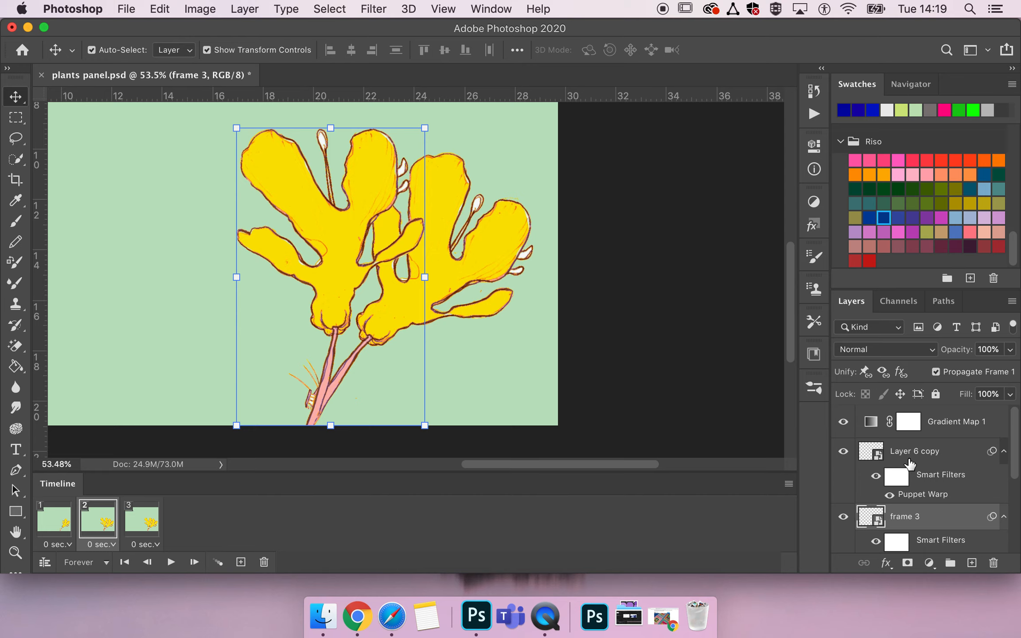
double_click(907, 453)
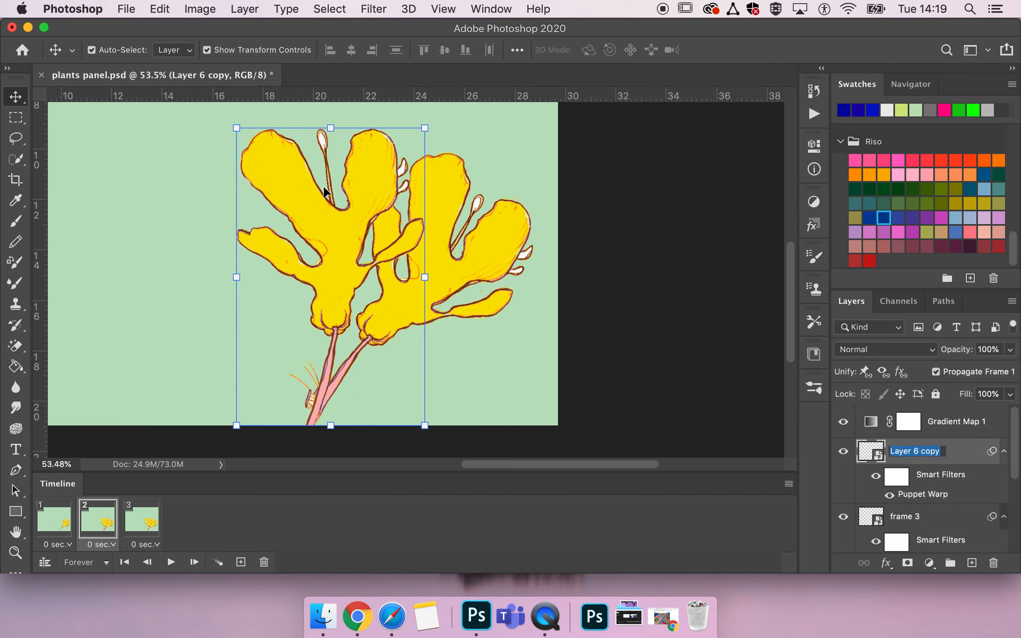
text(frame 5)
key(Return)
- Reopen the Puppet Warp on the frame 3 layer, drag its pins to swing the flower back toward the right, and commit
click(895, 521)
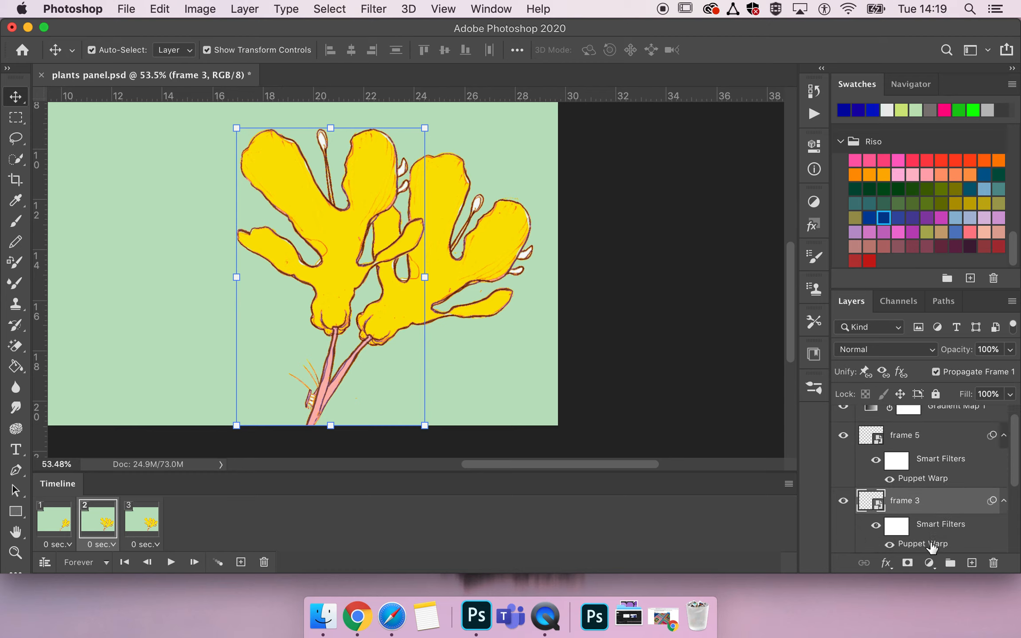
scroll(933, 548, down, 3)
double_click(925, 508)
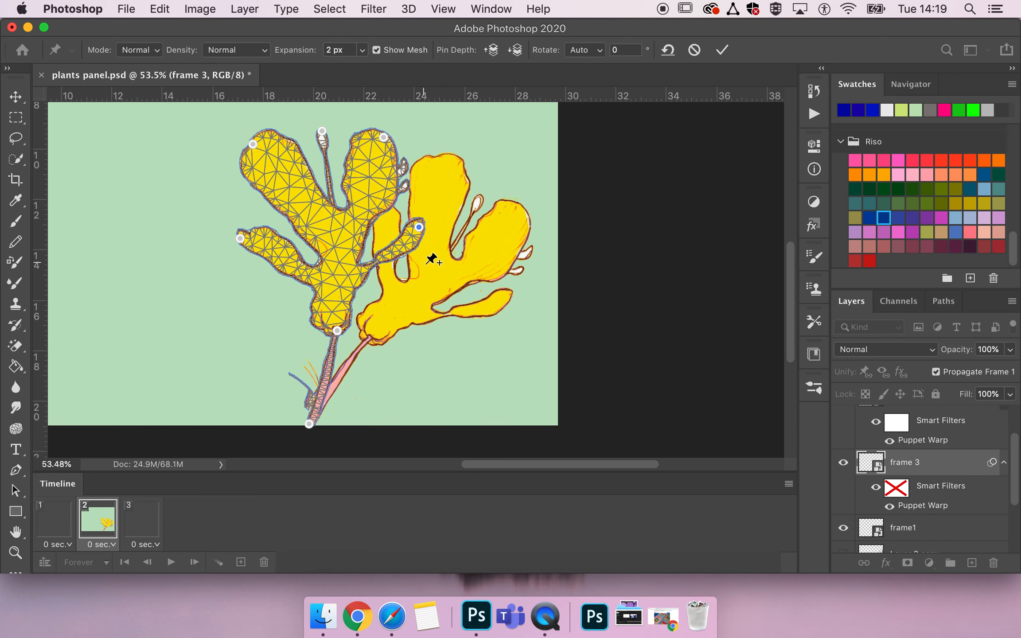
drag(336, 329, 349, 332)
drag(419, 227, 457, 253)
drag(384, 137, 446, 157)
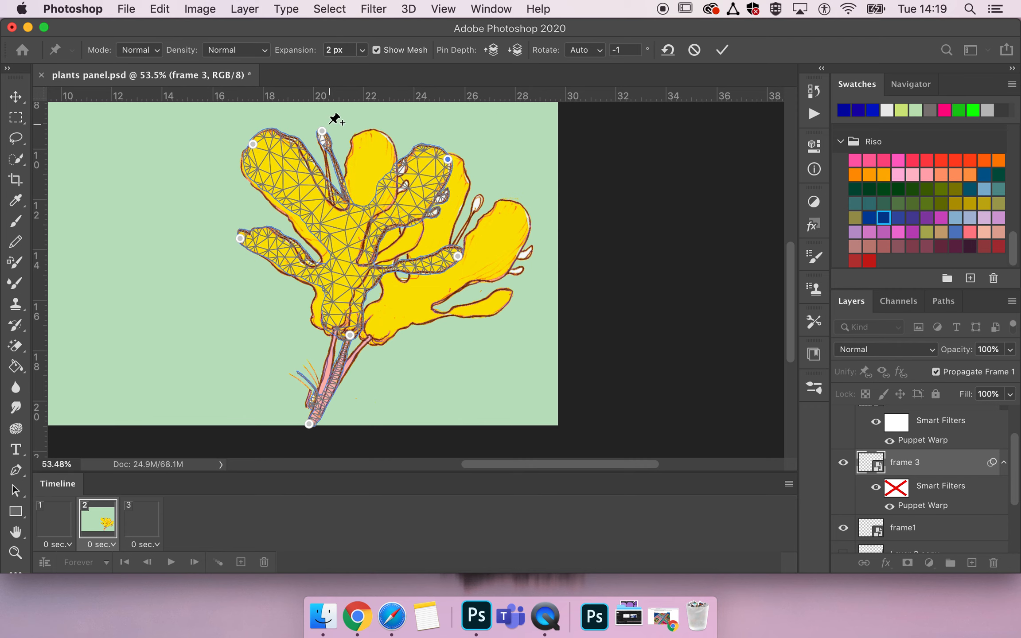
mouse_move(323, 131)
mouse_down()
mouse_move(365, 128)
mouse_move(332, 130)
mouse_up()
drag(253, 143, 281, 147)
drag(239, 237, 279, 226)
click(458, 257)
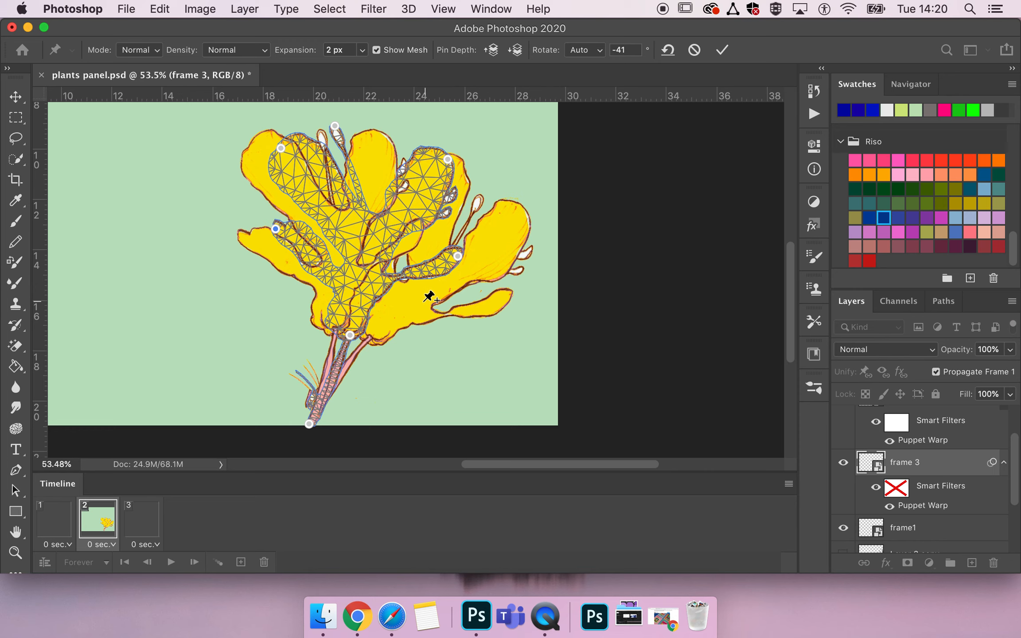
click(723, 50)
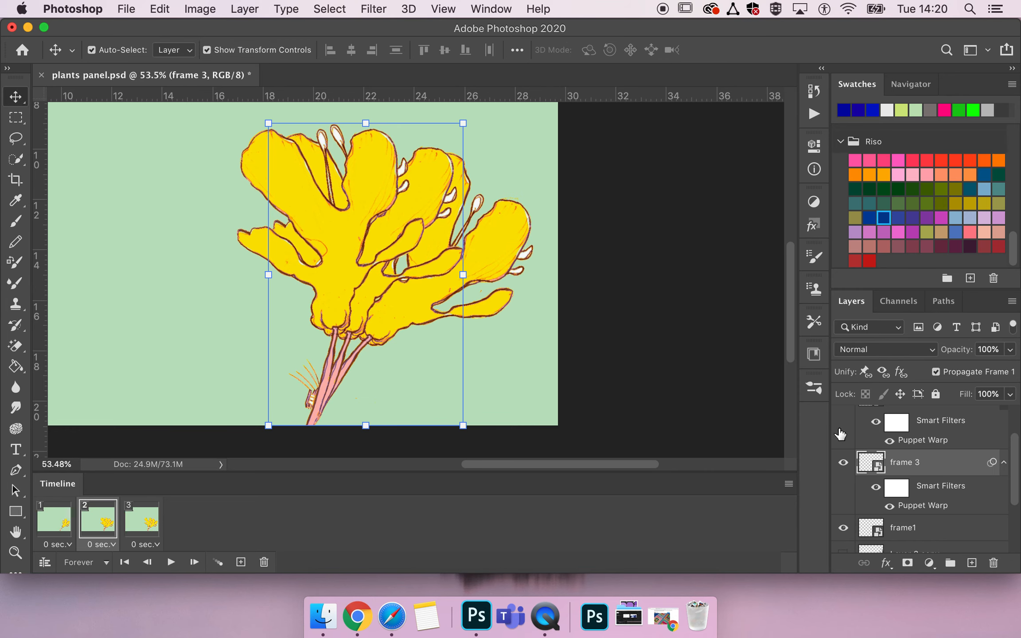
- Hide the frame1 layer in the current animation frame
scroll(880, 476, up, 3)
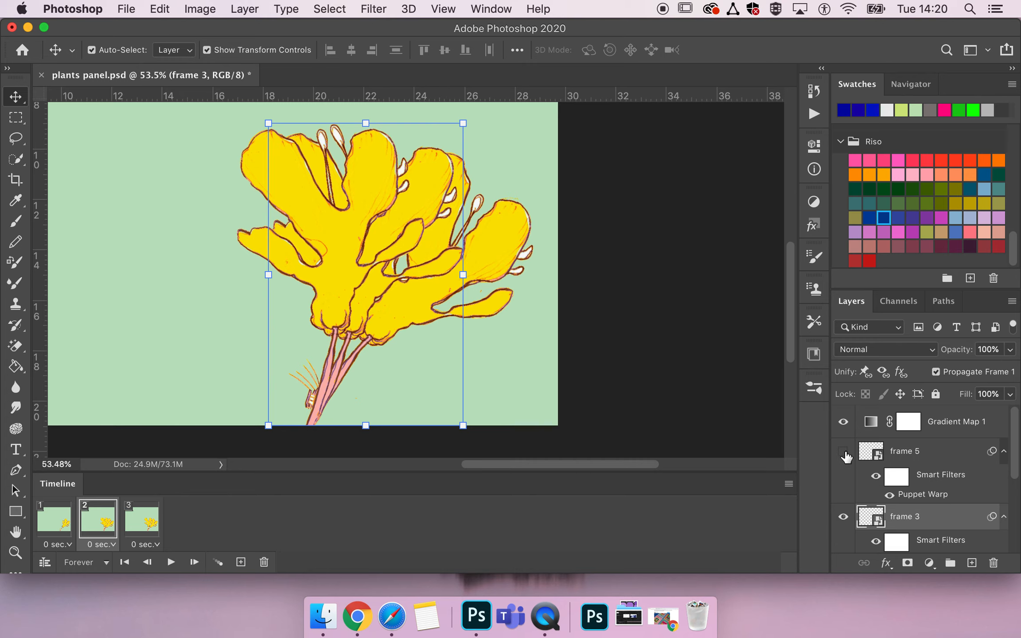
scroll(847, 465, down, 3)
click(844, 511)
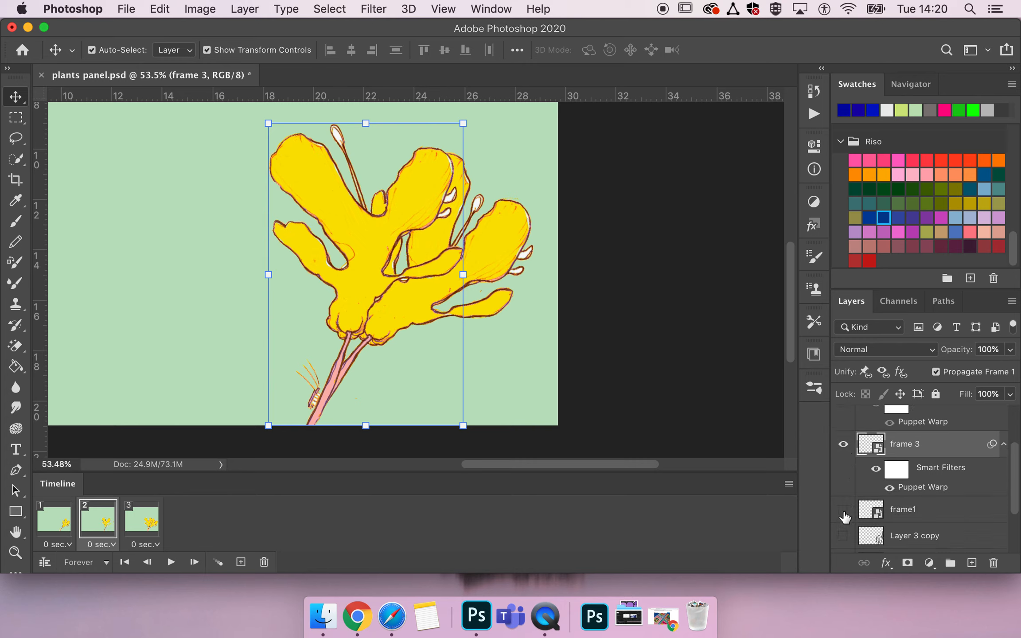
- Select the first frame and add a new animation frame
click(49, 522)
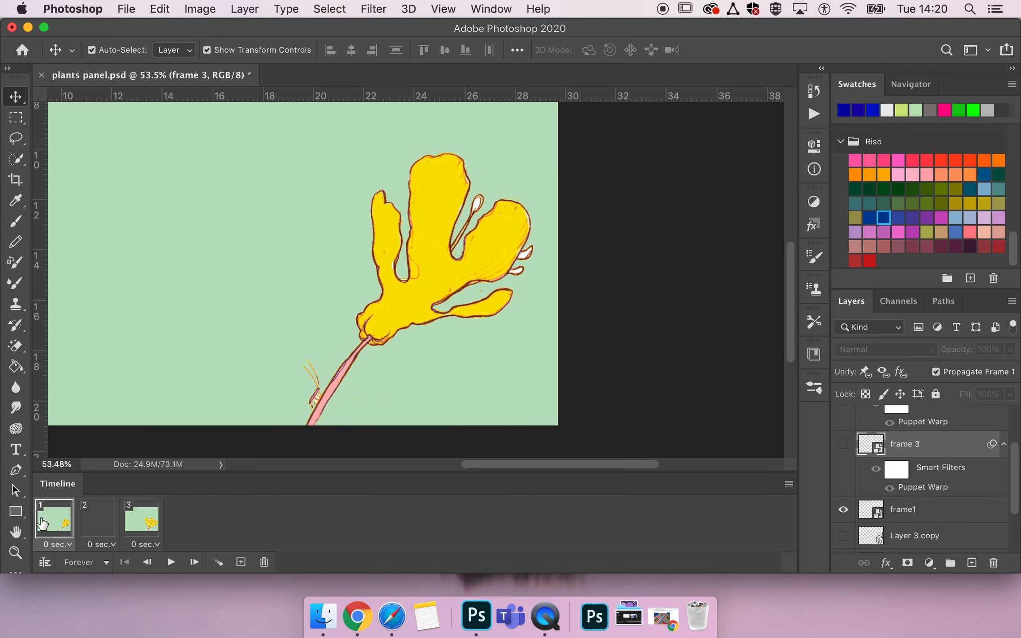
click(240, 564)
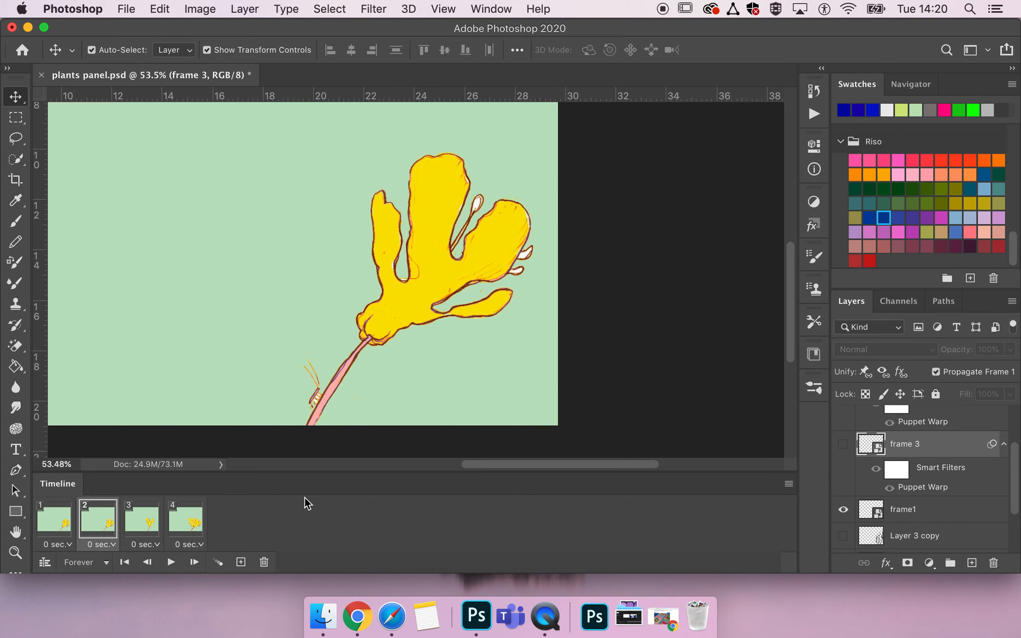
- Make the frame 3 layer visible and duplicate it
click(842, 447)
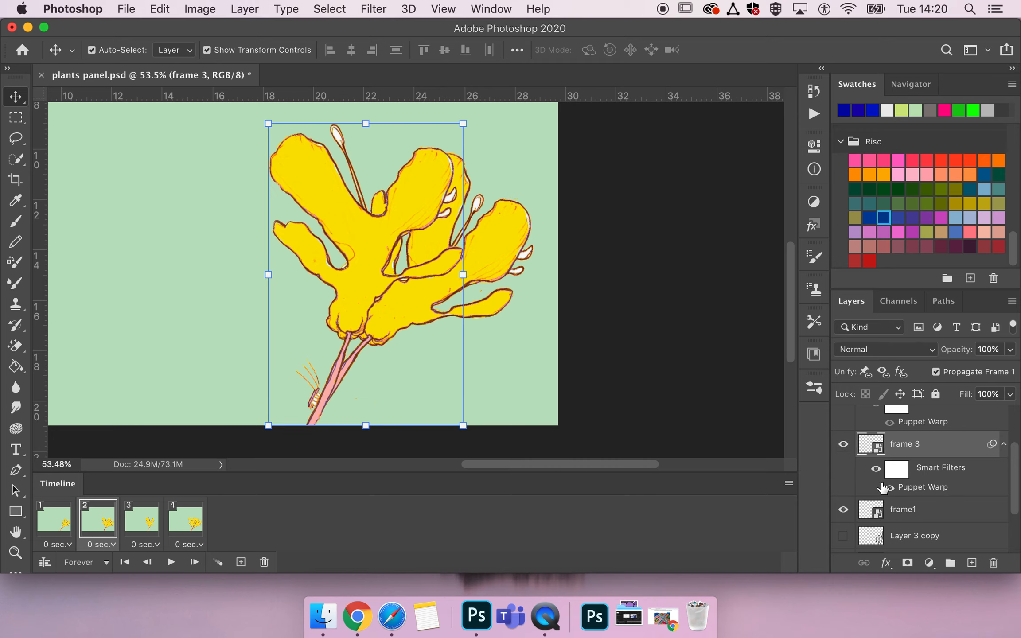
drag(894, 448, 898, 500)
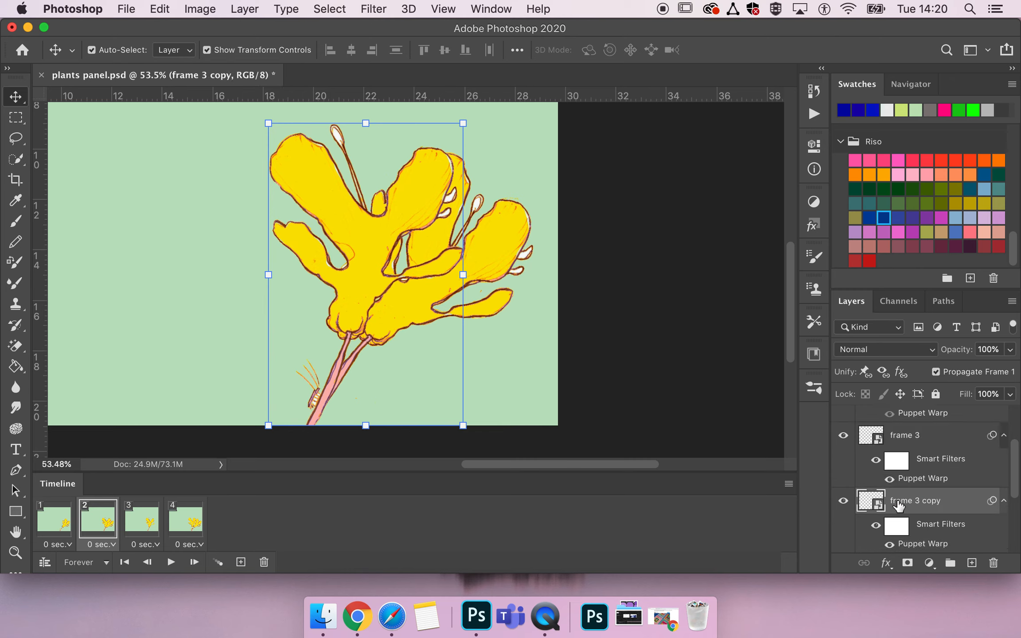
scroll(899, 506, down, 2)
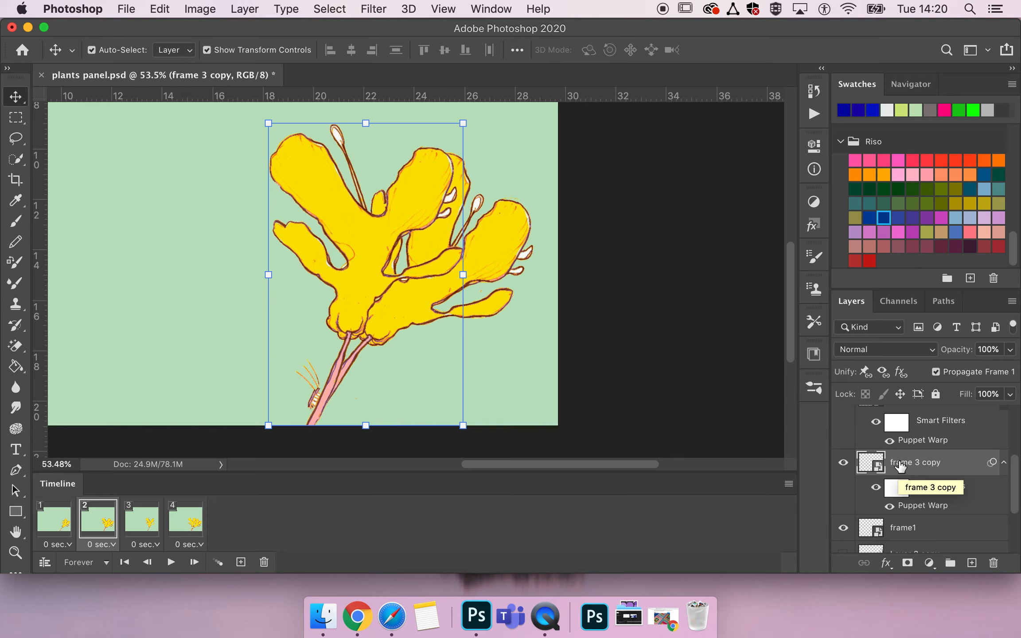
- Rename the frame 3 copy layer as frame 2
double_click(909, 463)
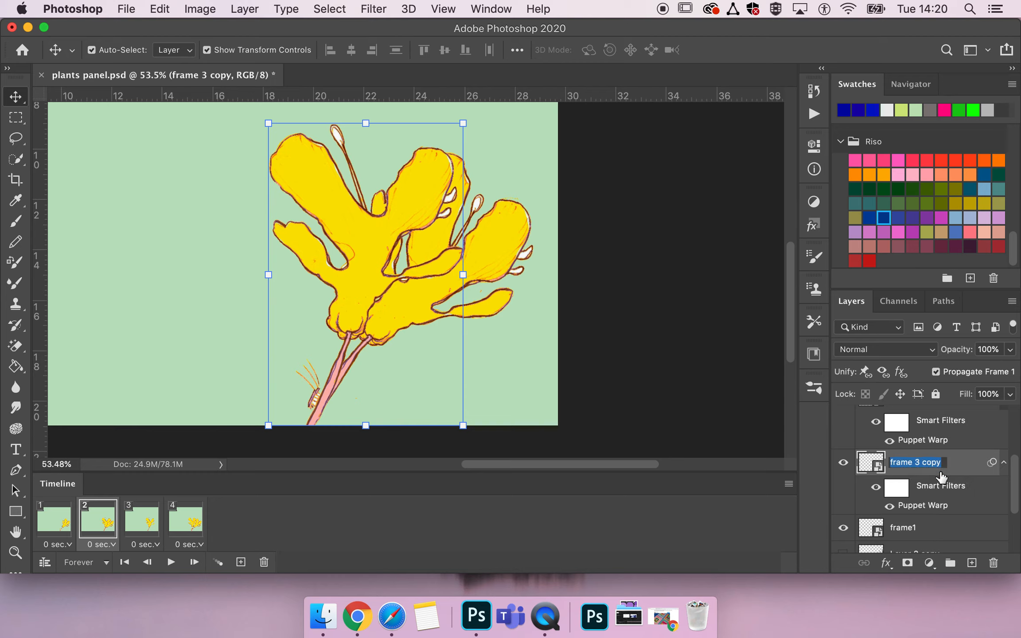
text(fr)
key(Return)
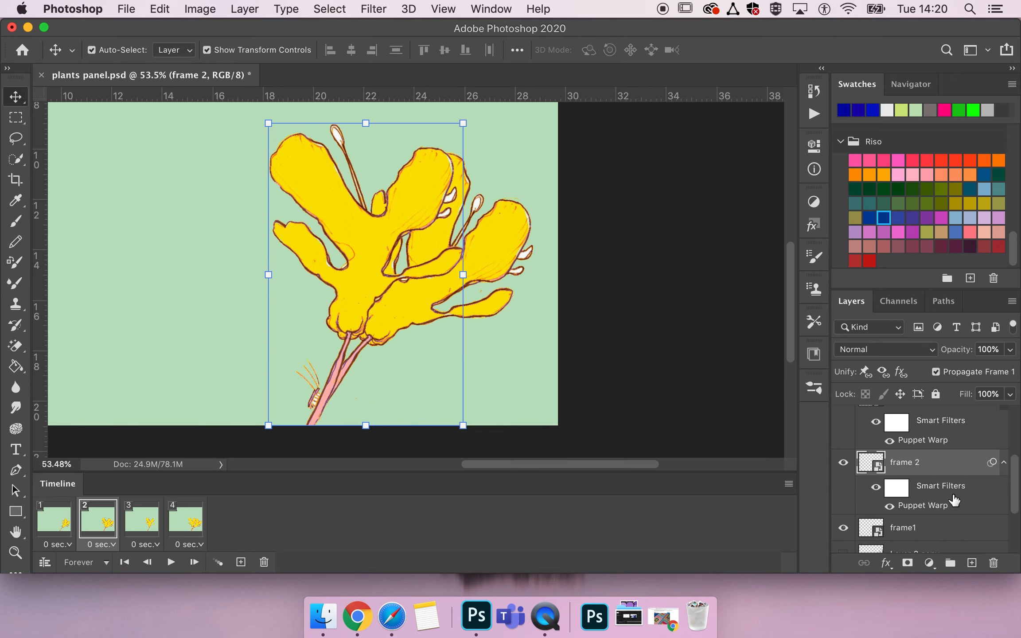
- Reopen the Puppet Warp on the frame 2 layer, drag its pins to spread the petals toward the right, and commit
double_click(930, 507)
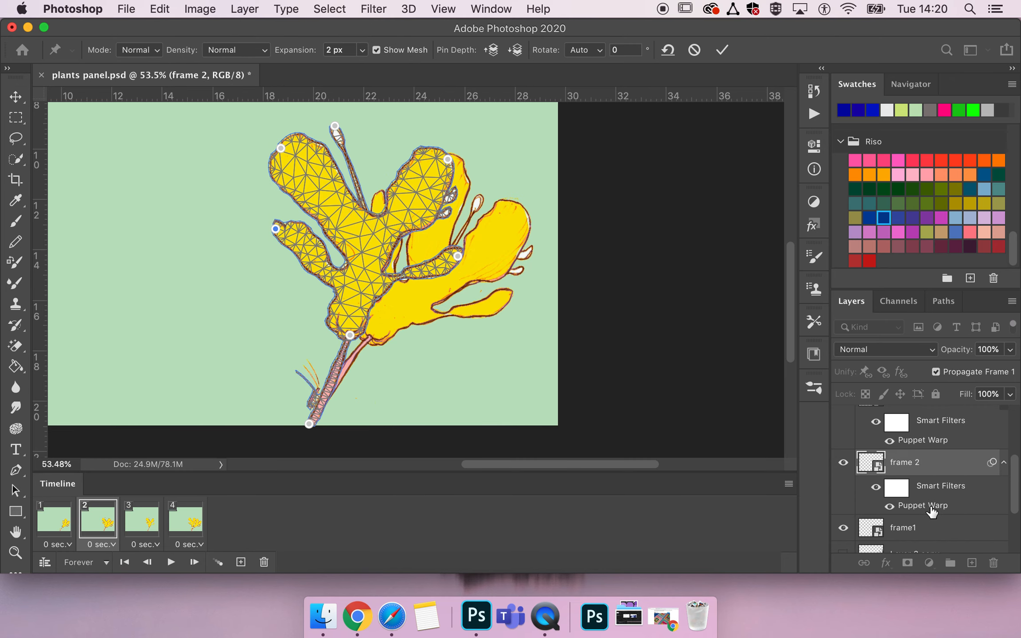
drag(350, 335, 359, 336)
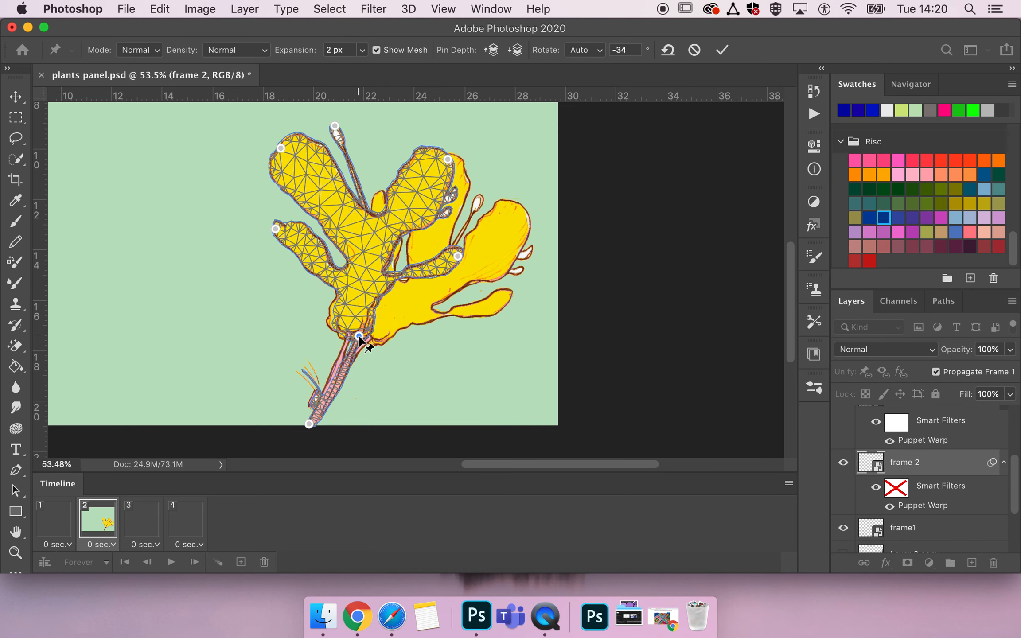
drag(456, 255, 486, 281)
drag(447, 159, 480, 184)
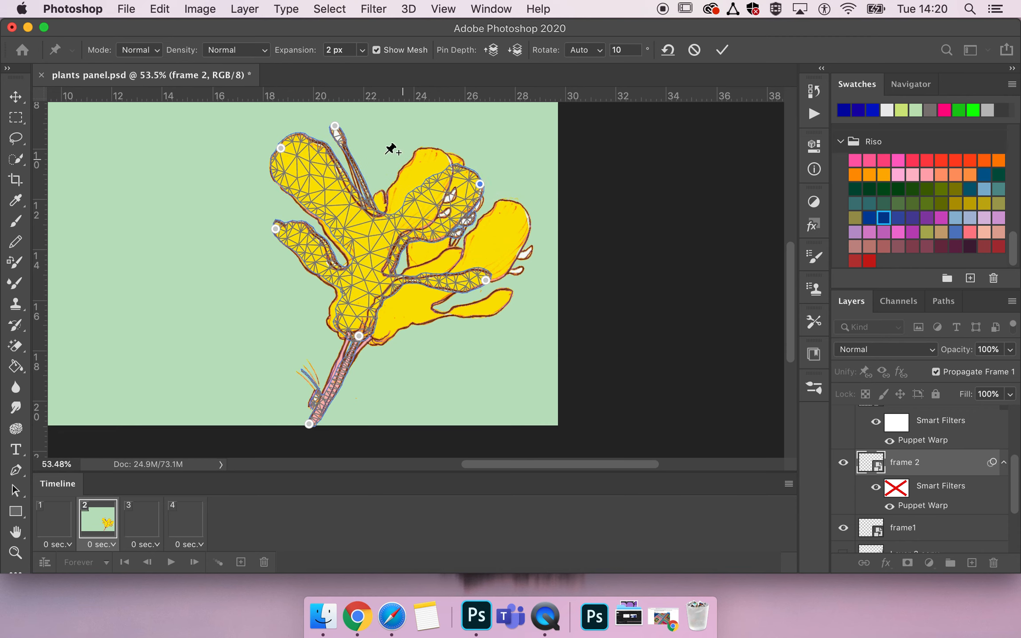
drag(336, 126, 376, 151)
drag(282, 149, 315, 157)
mouse_move(275, 230)
mouse_down()
mouse_move(290, 234)
mouse_move(282, 223)
mouse_up()
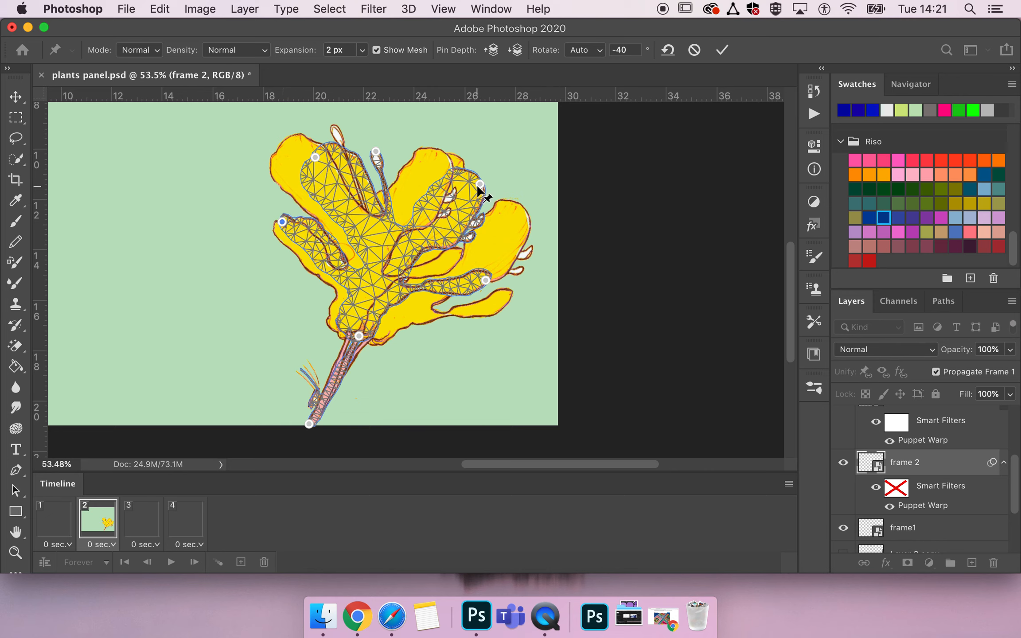
drag(480, 186, 482, 180)
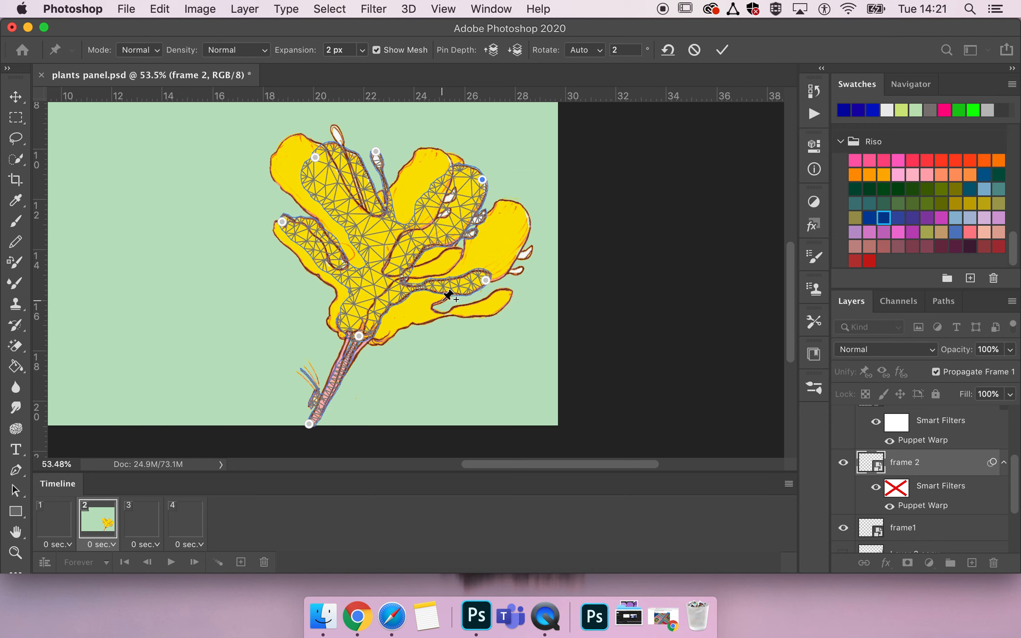
click(724, 50)
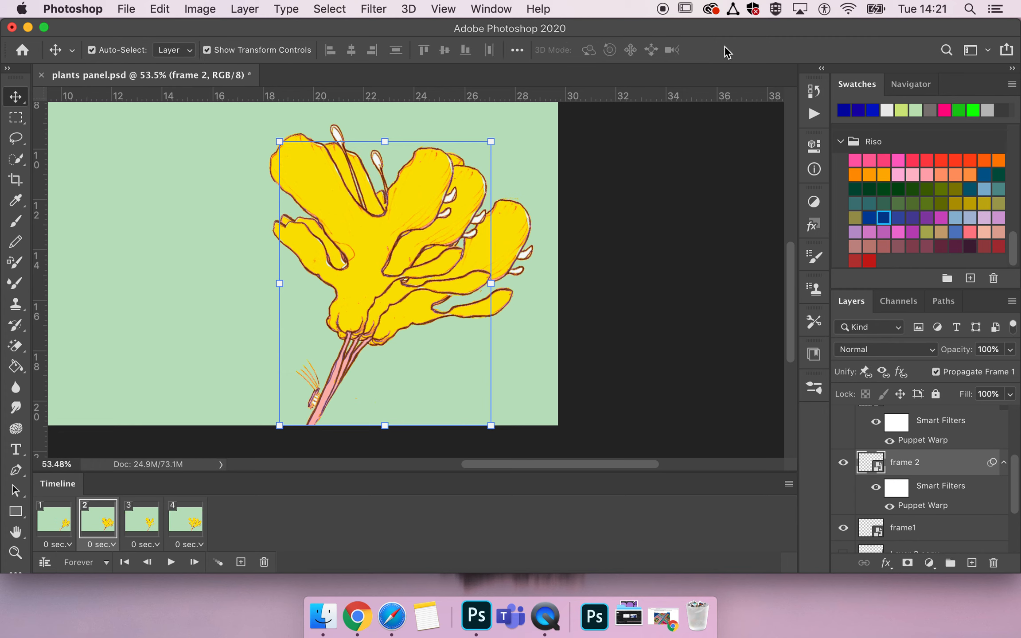
- Hide the frame 3 and frame1 layers in the current animation frame
scroll(894, 492, up, 2)
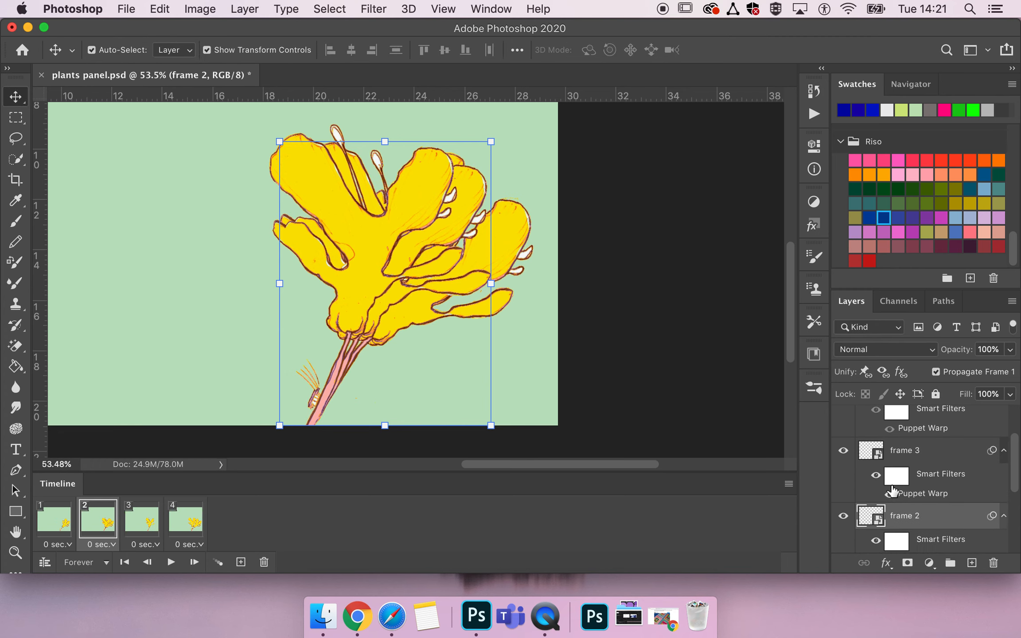
click(844, 438)
scroll(868, 507, down, 1)
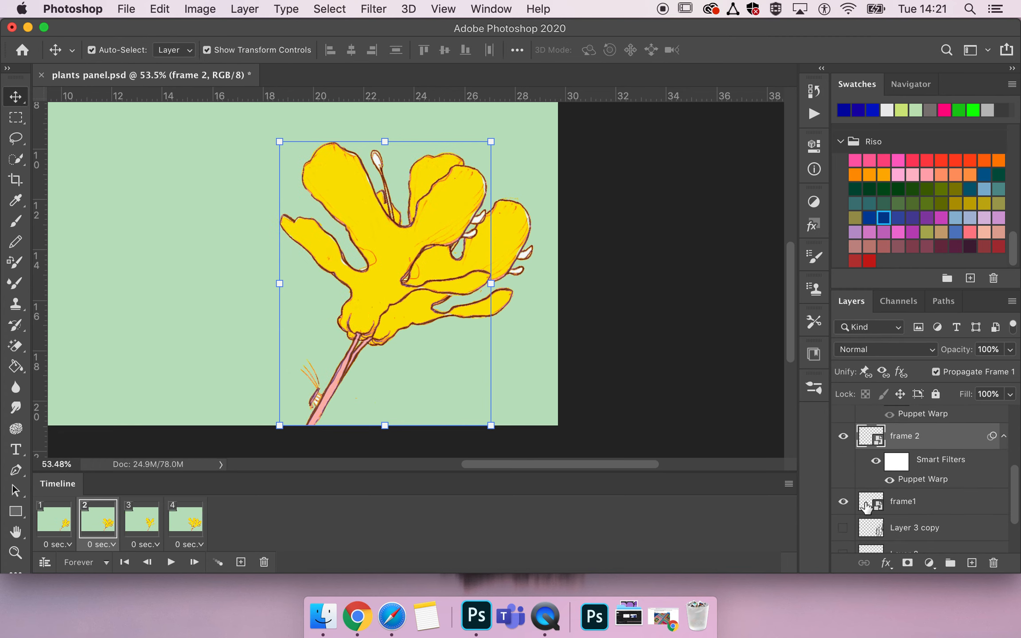
click(843, 503)
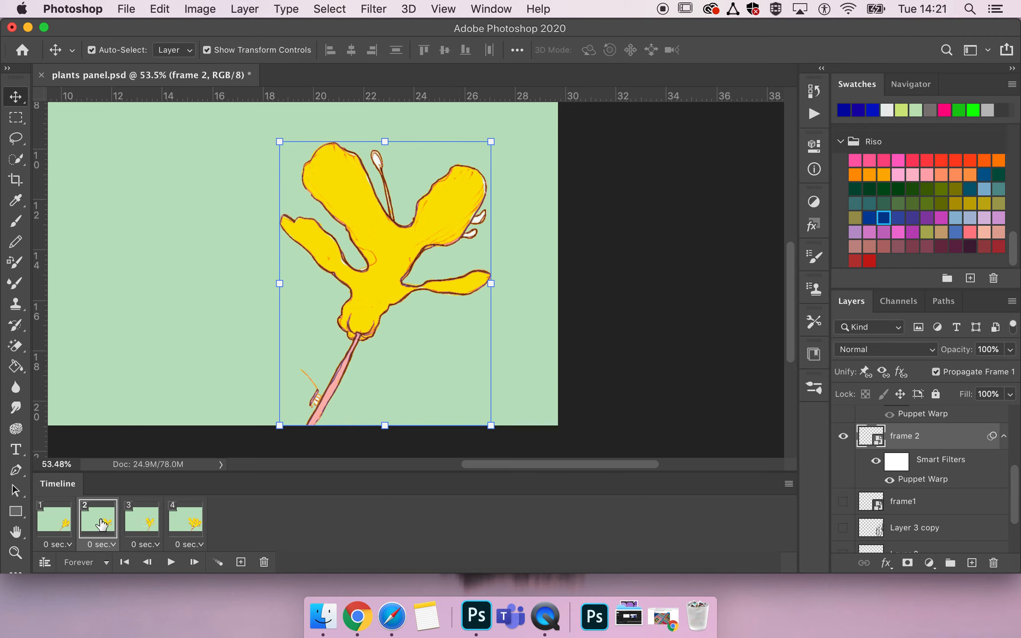
- Step through the animation frames to the fourth one and hide the frame1 layer there
click(69, 528)
click(91, 528)
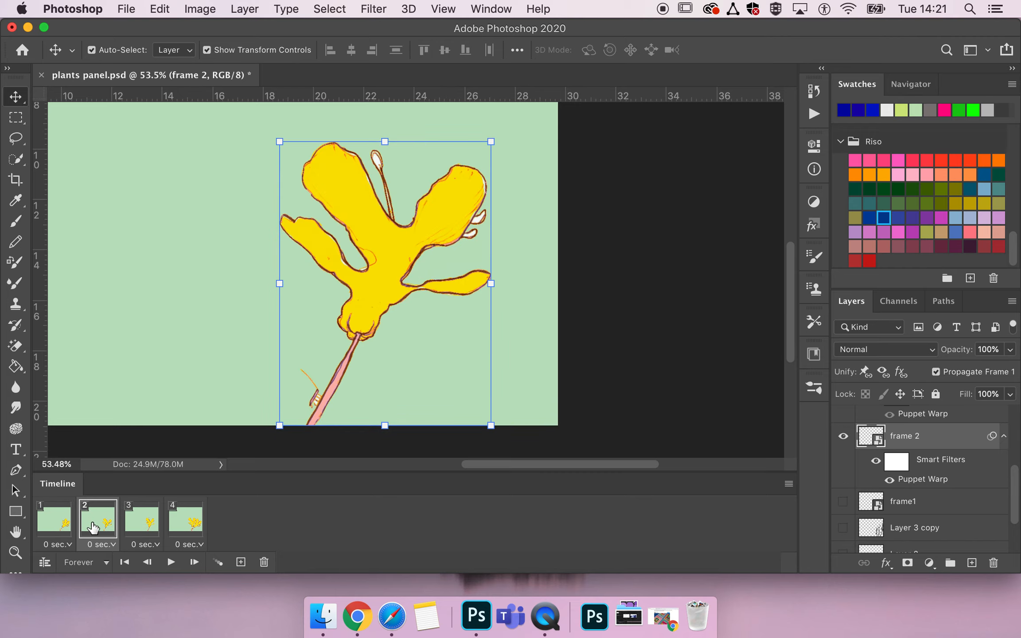
click(141, 527)
click(181, 528)
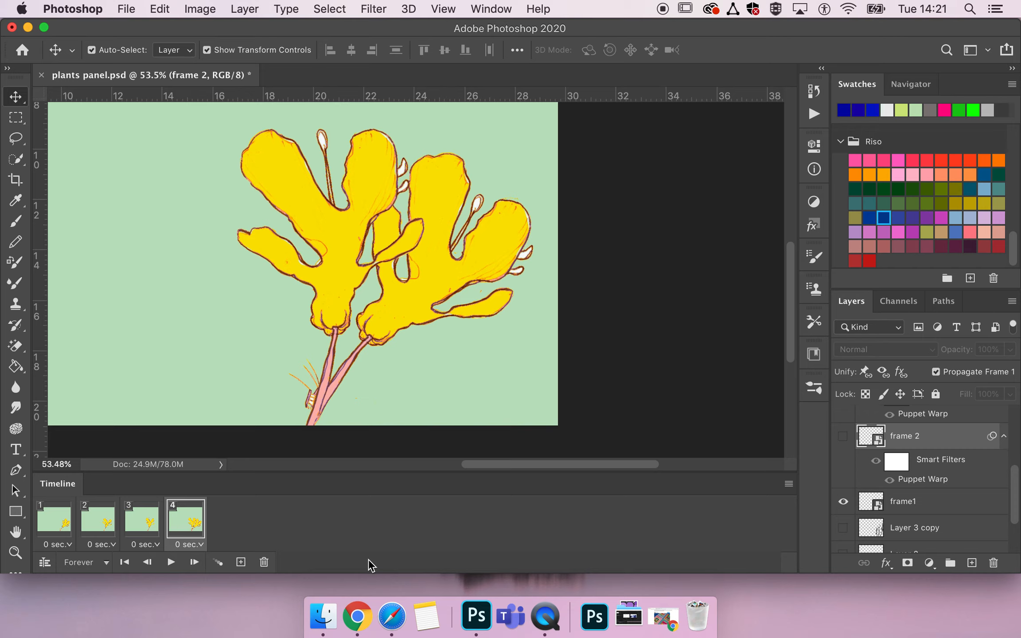
click(843, 502)
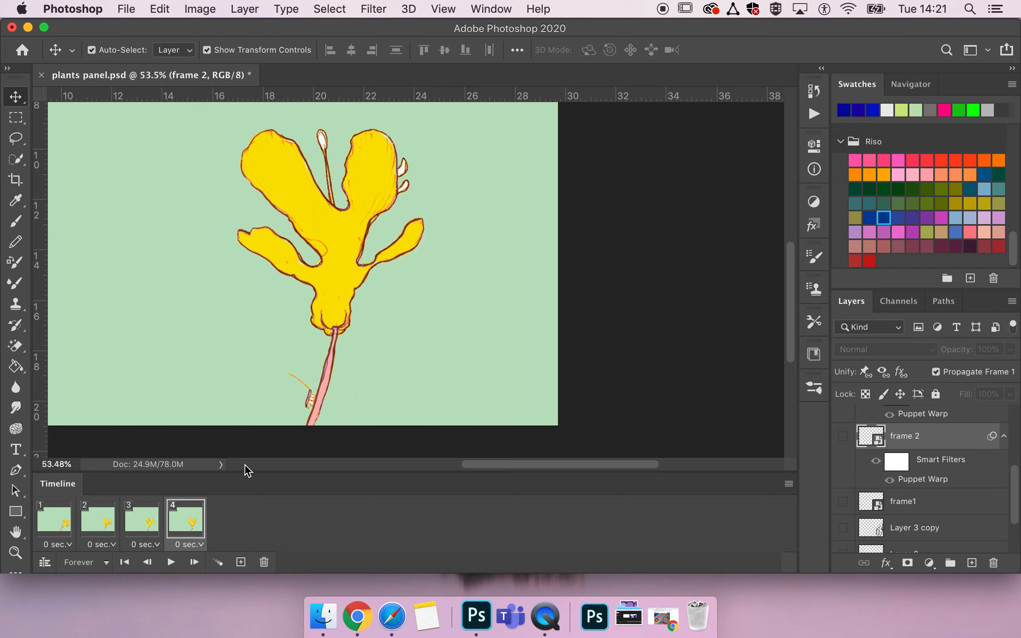
- Select the third animation frame, add a new frame after it, and make the frame 5 layer visible
click(138, 523)
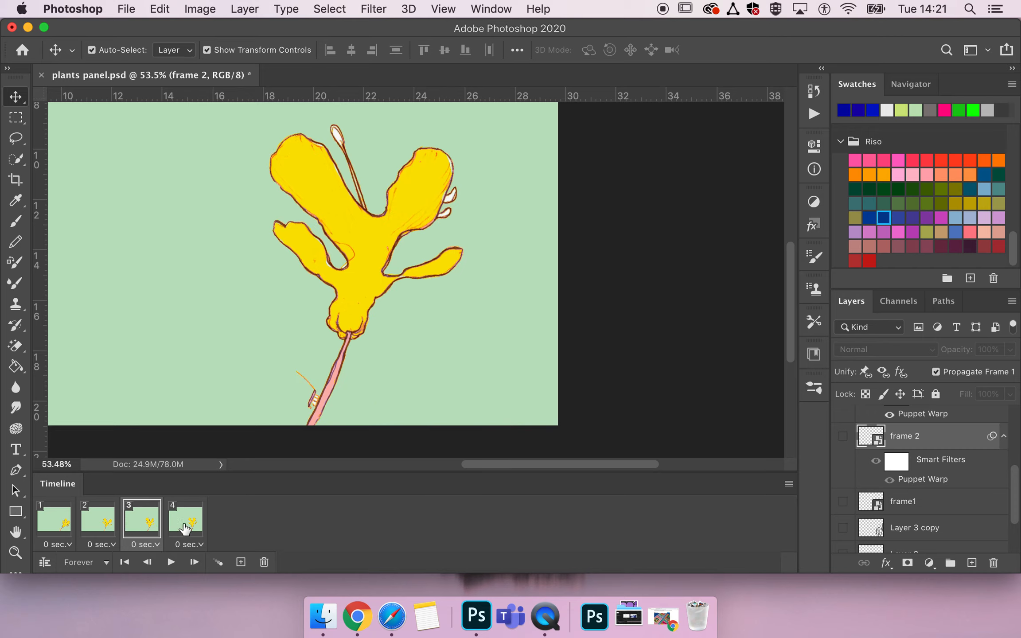
scroll(880, 488, up, 5)
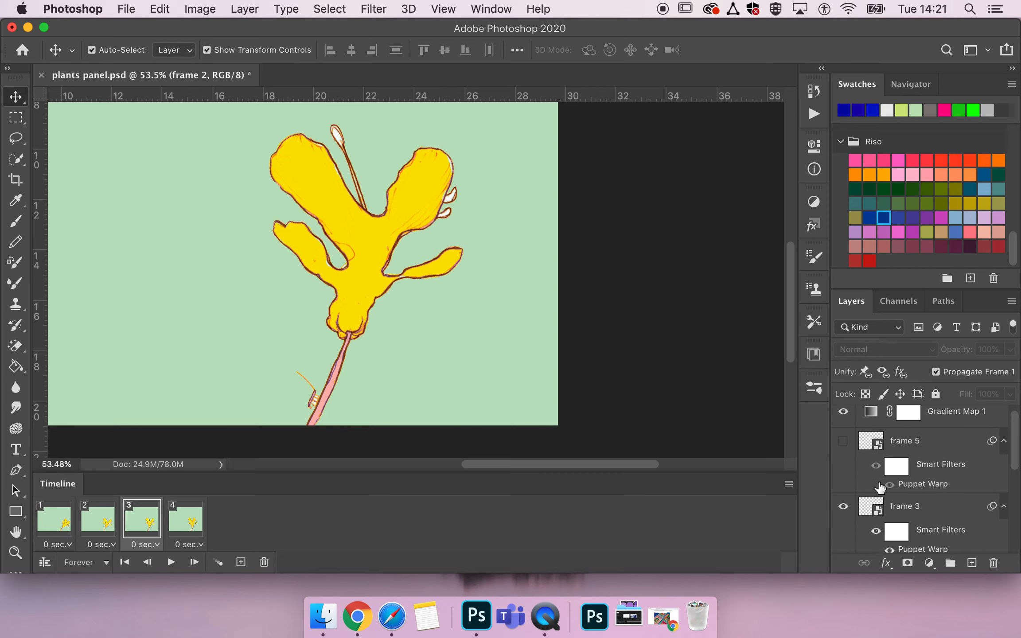
scroll(881, 492, up, 1)
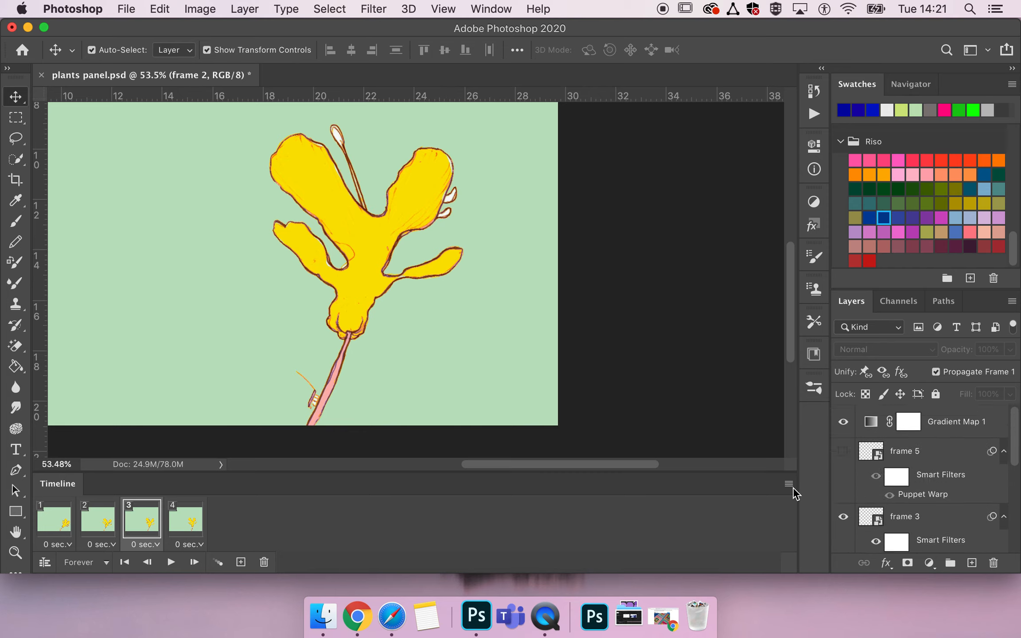
click(240, 563)
click(842, 452)
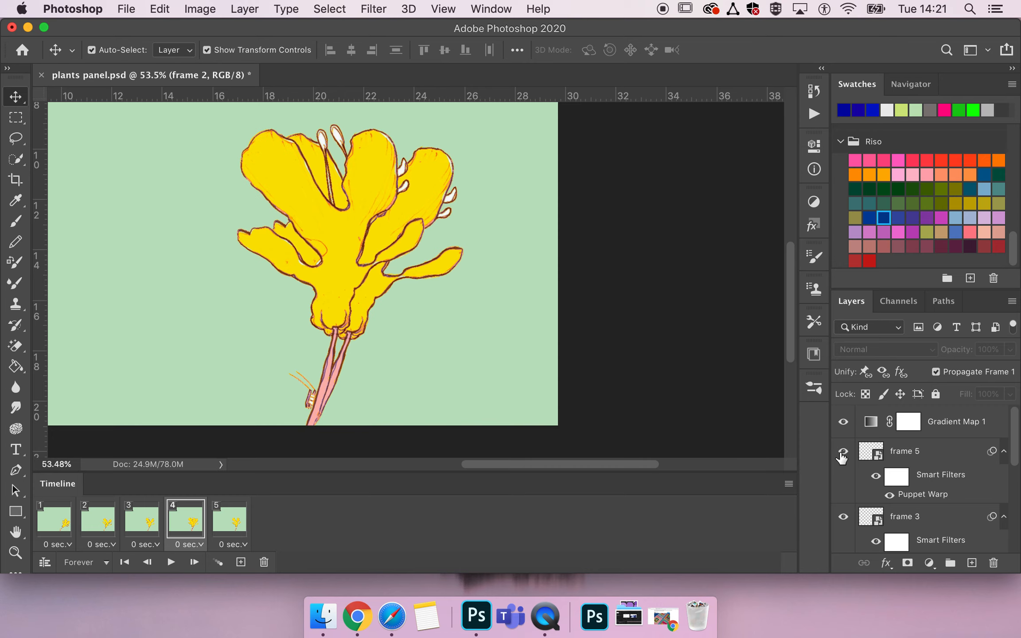
- Duplicate the frame 3 layer and rename the copy as frame 4
click(867, 519)
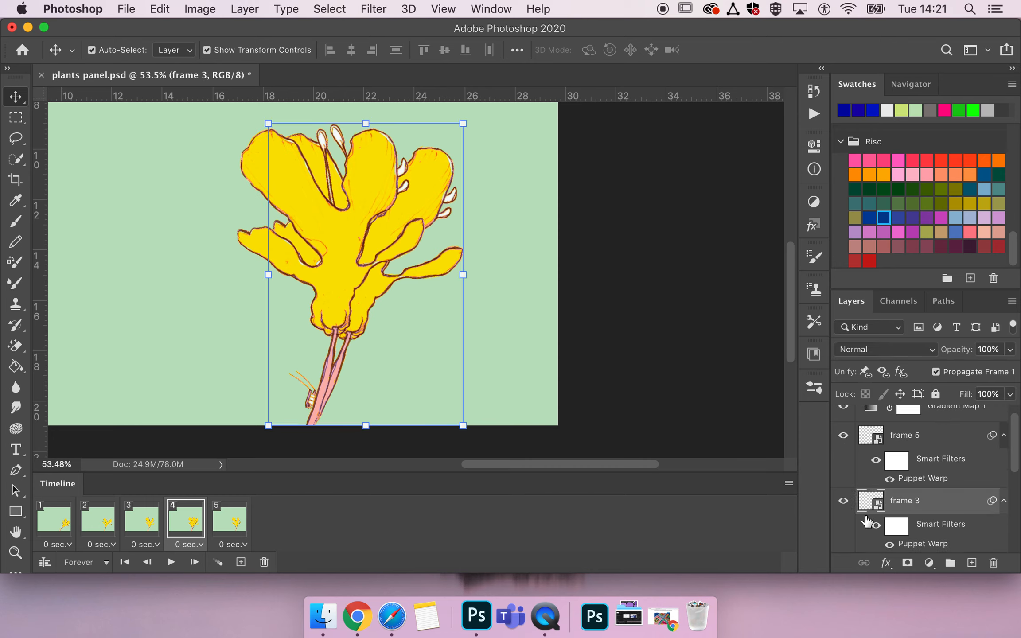
drag(893, 507, 897, 497)
double_click(905, 501)
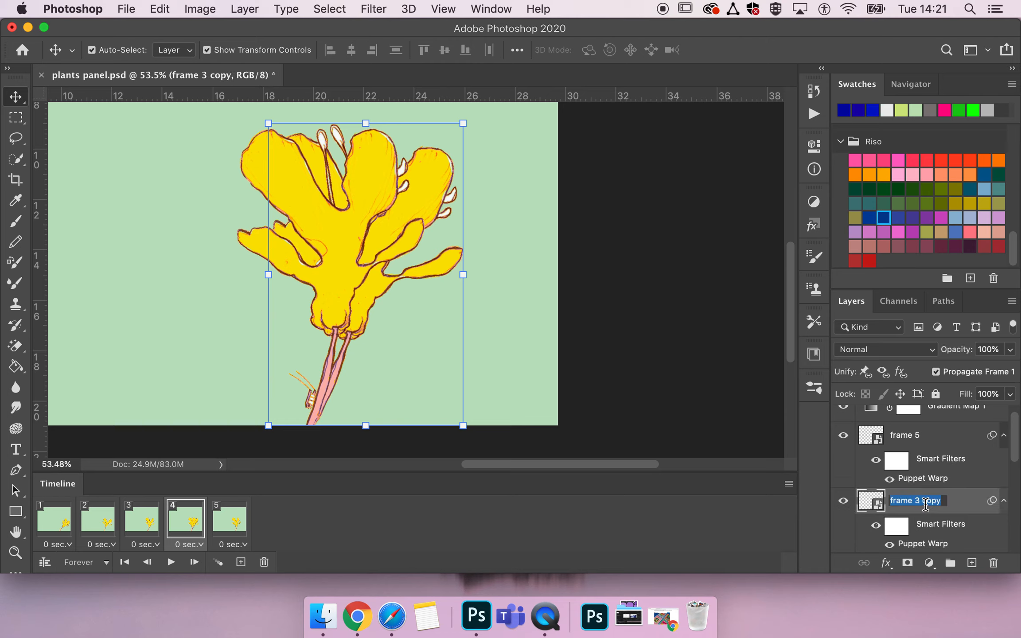
click(943, 501)
key(Return)
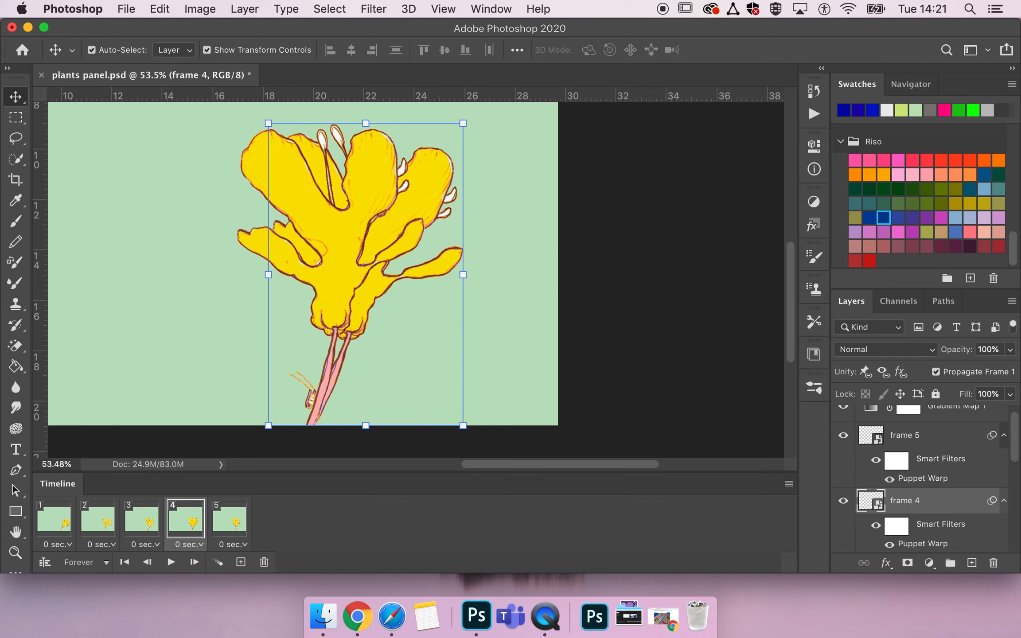
- Reopen the Puppet Warp on the frame 4 layer, drag its pins to spread the petals toward the left, and commit
double_click(922, 544)
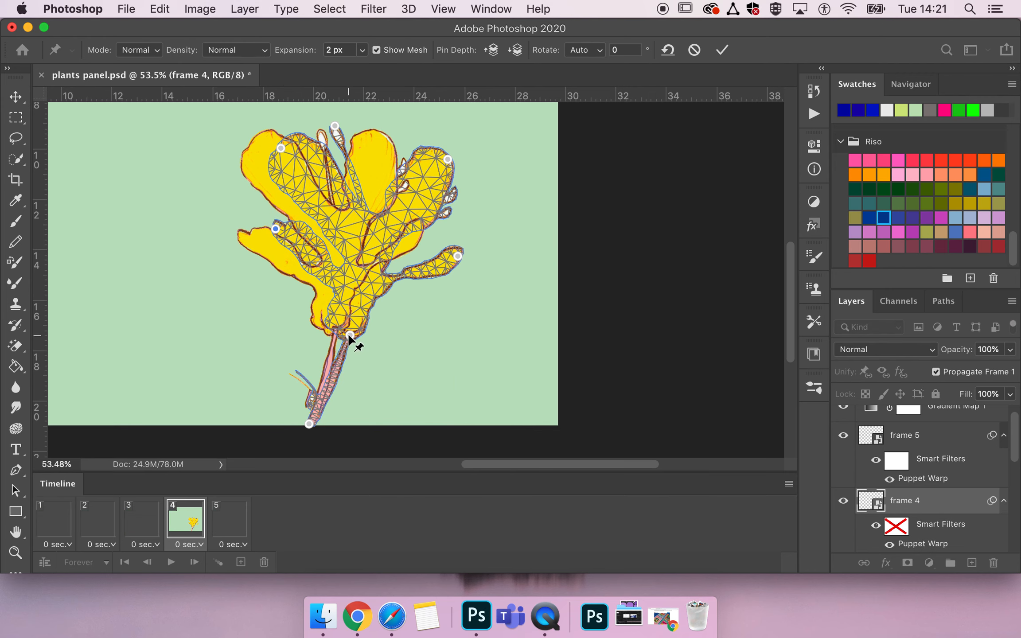
drag(348, 332, 344, 331)
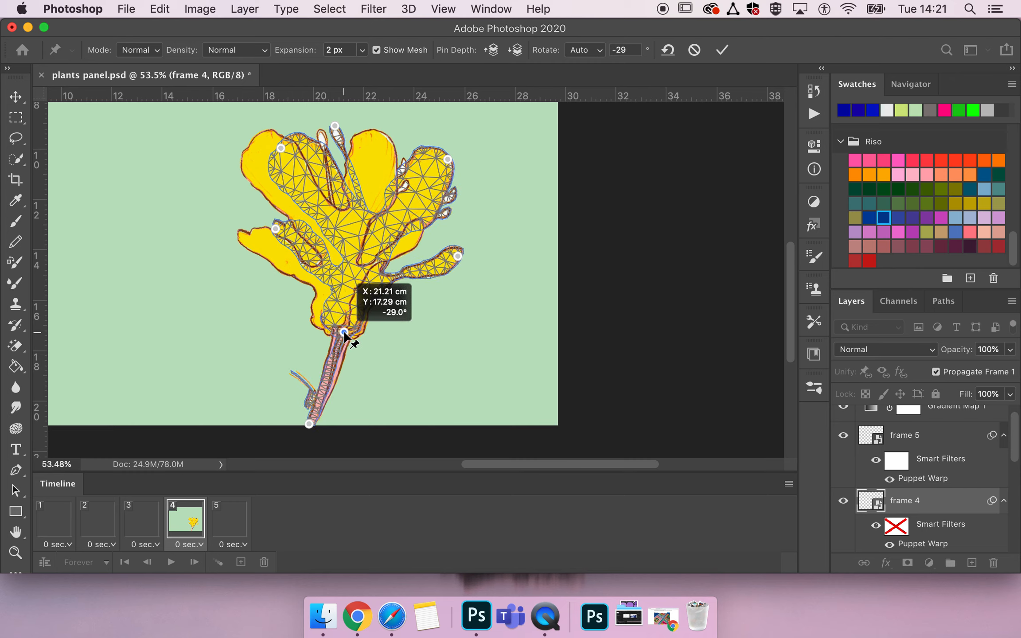
click(275, 227)
drag(264, 228, 248, 233)
drag(281, 146, 262, 144)
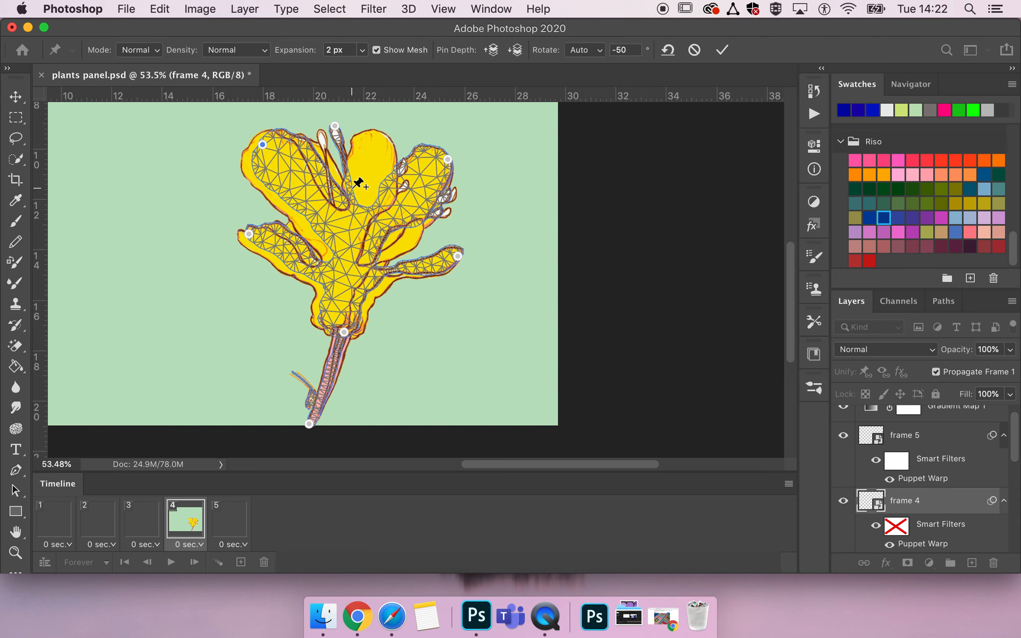
drag(336, 128, 325, 135)
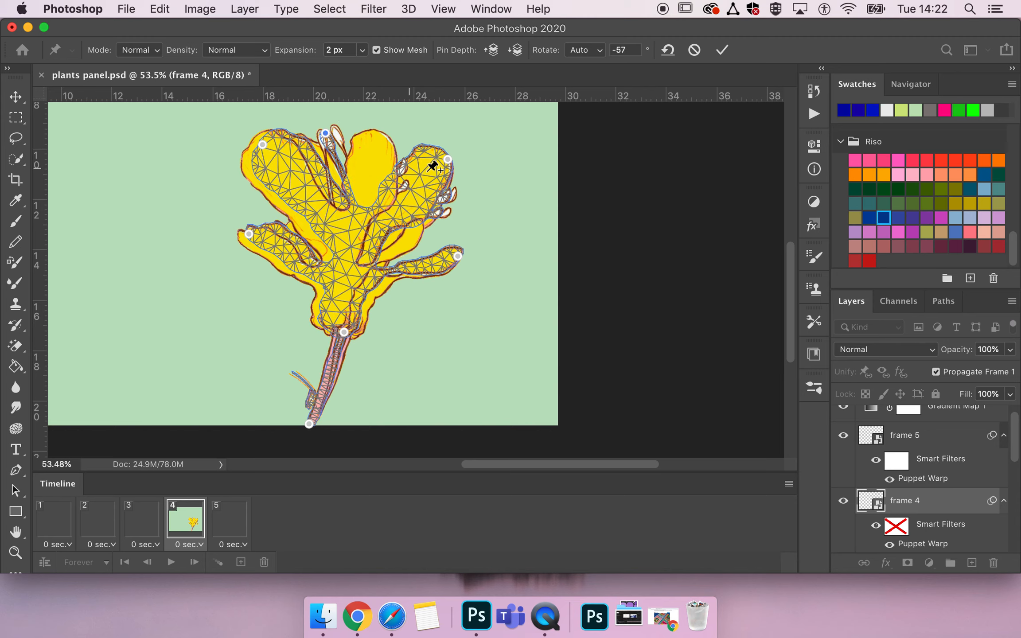
drag(443, 160, 408, 152)
drag(454, 259, 448, 242)
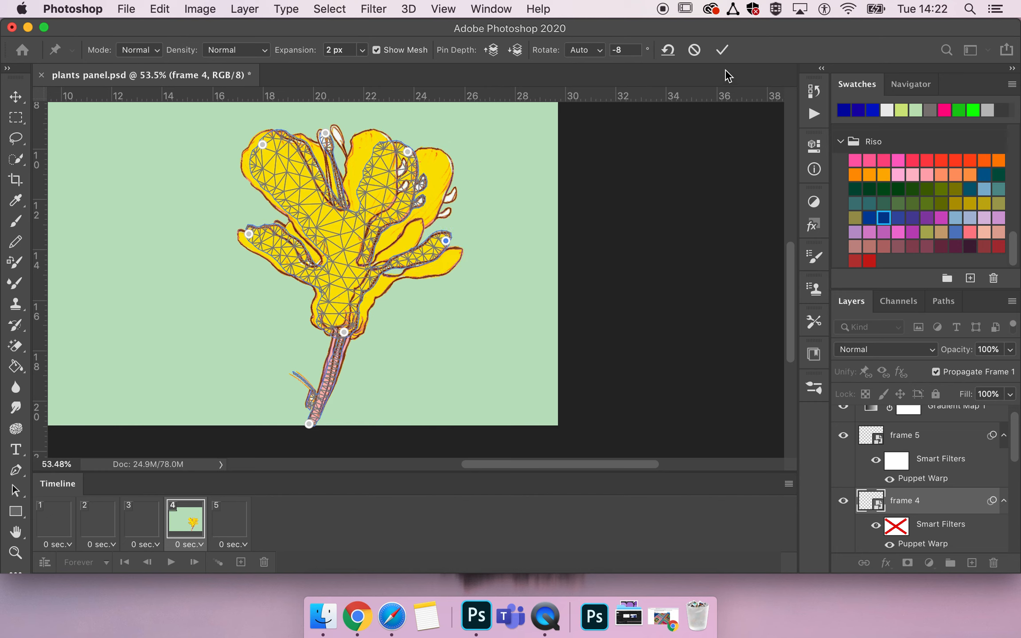
click(723, 50)
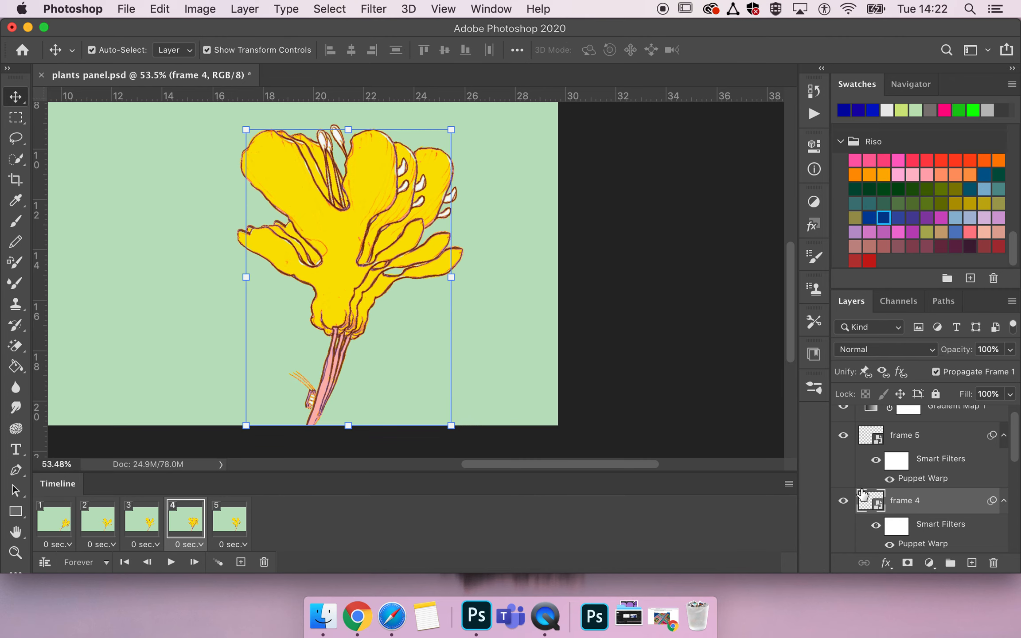
- Hide the frame 5 and frame 3 layers in the current animation frame
click(843, 435)
scroll(852, 488, down, 4)
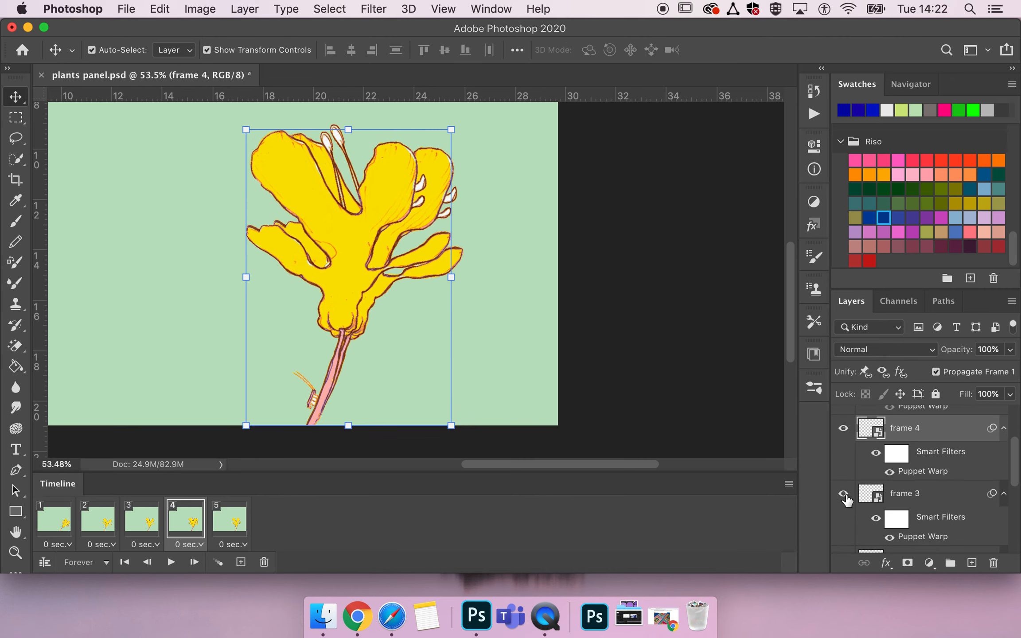
click(843, 493)
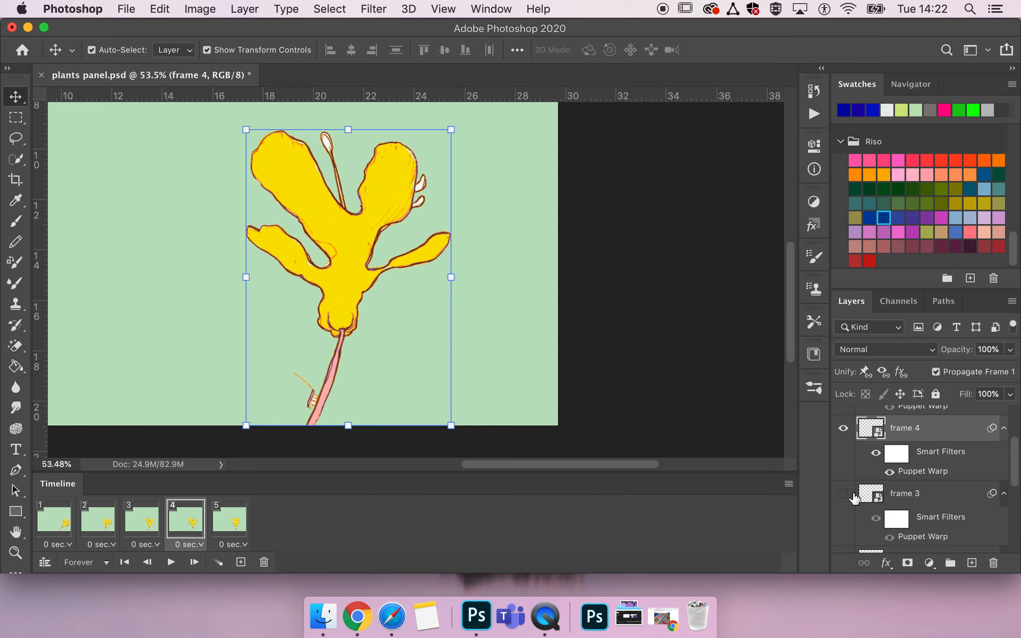
scroll(855, 492, up, 4)
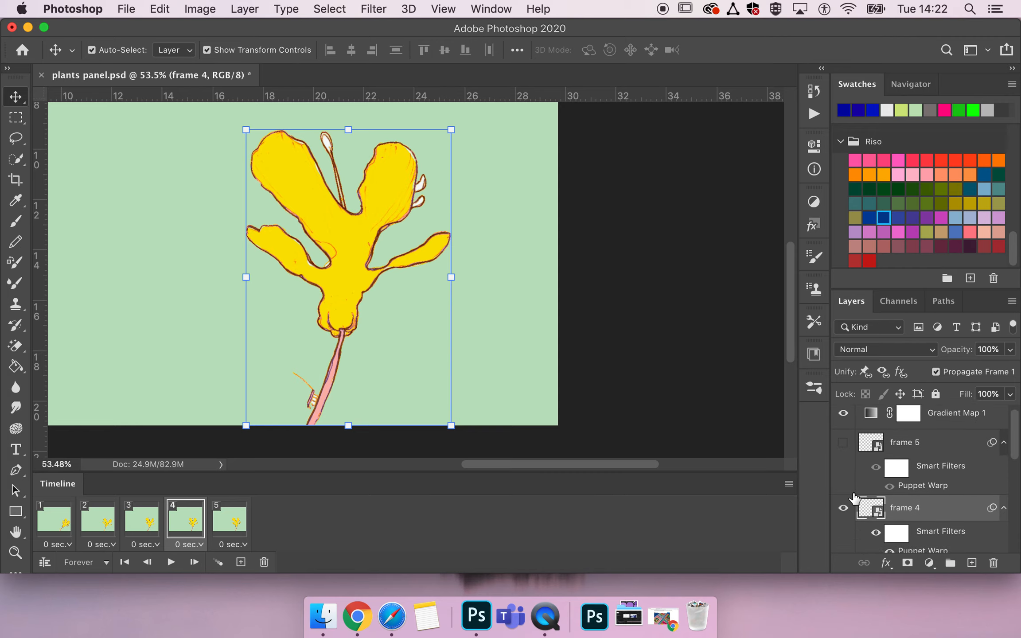
- Play the animation from the first frame and review the individual frames
click(62, 525)
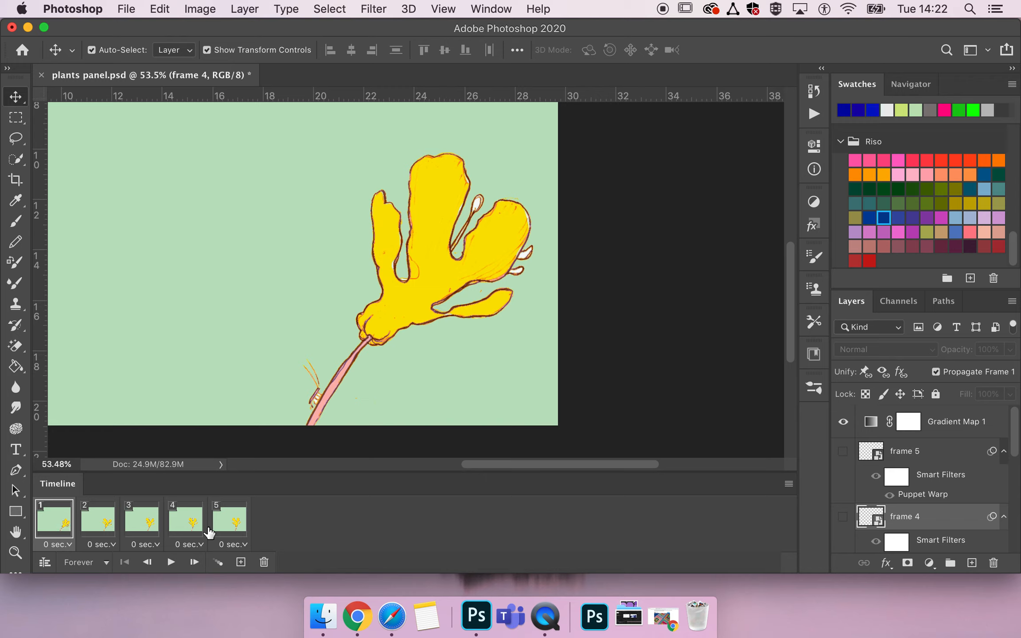
shift+click(229, 524)
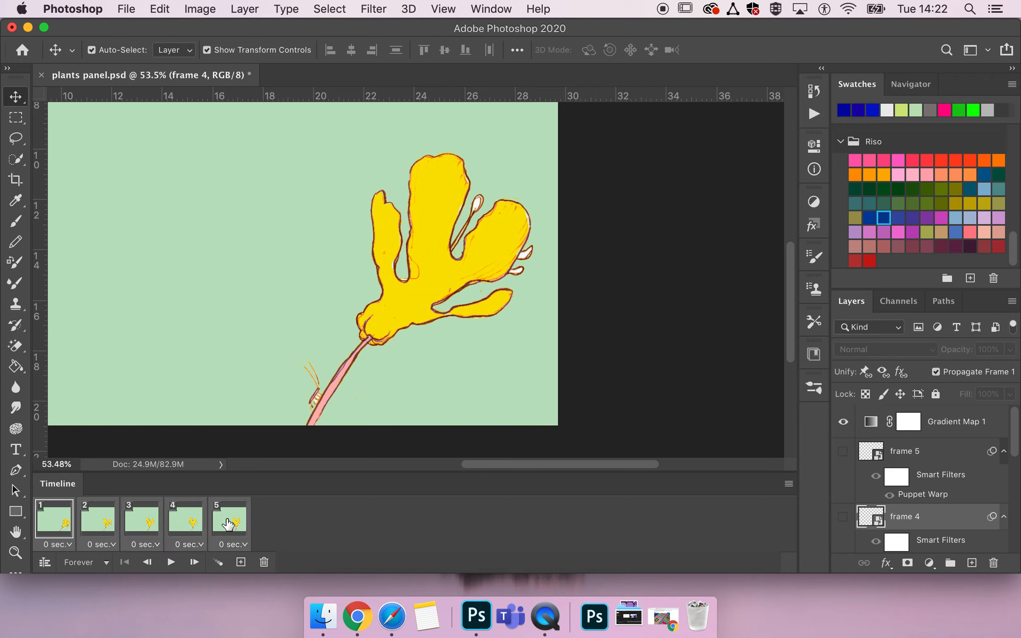
click(59, 512)
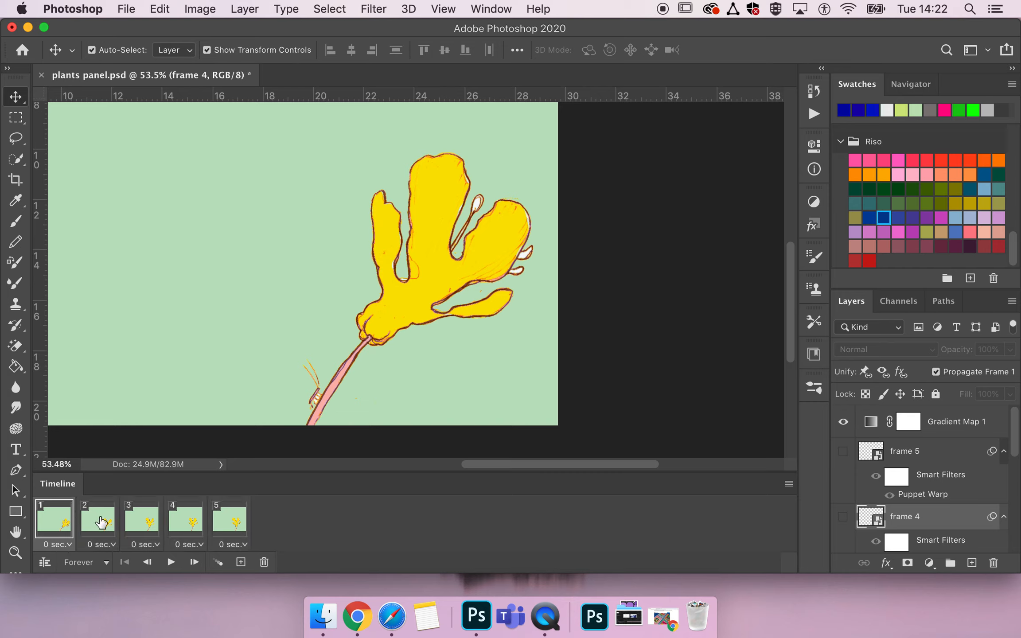
key(space)
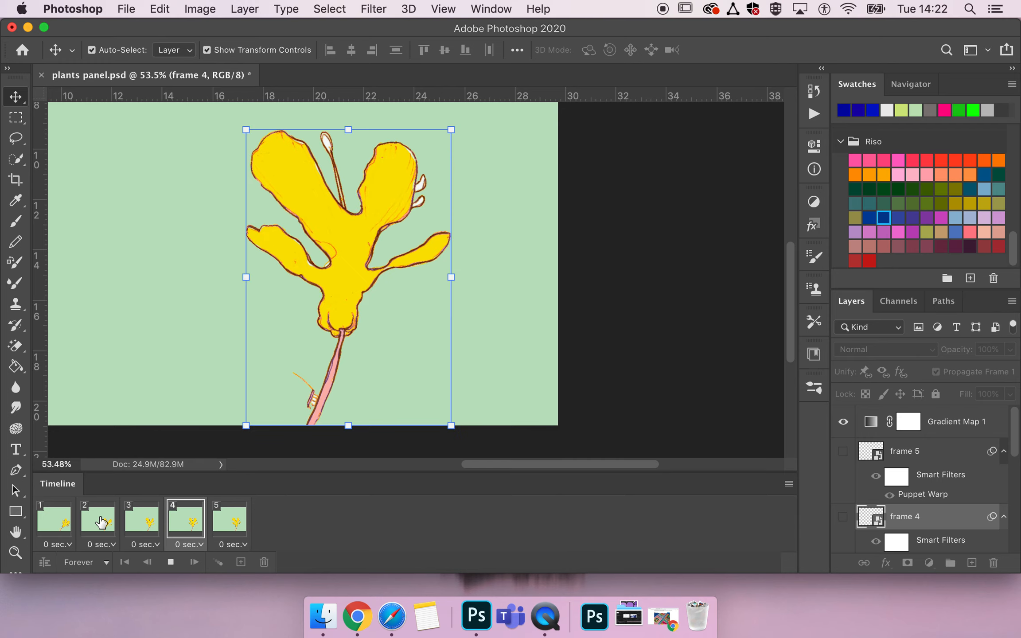
key(space)
key(space)
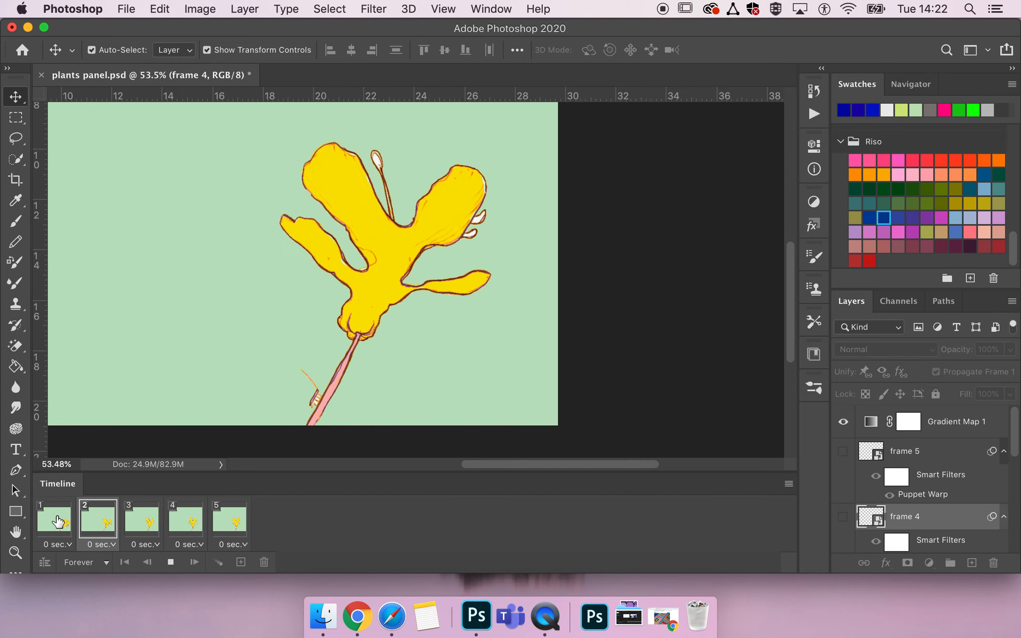
key(space)
click(233, 523)
click(189, 518)
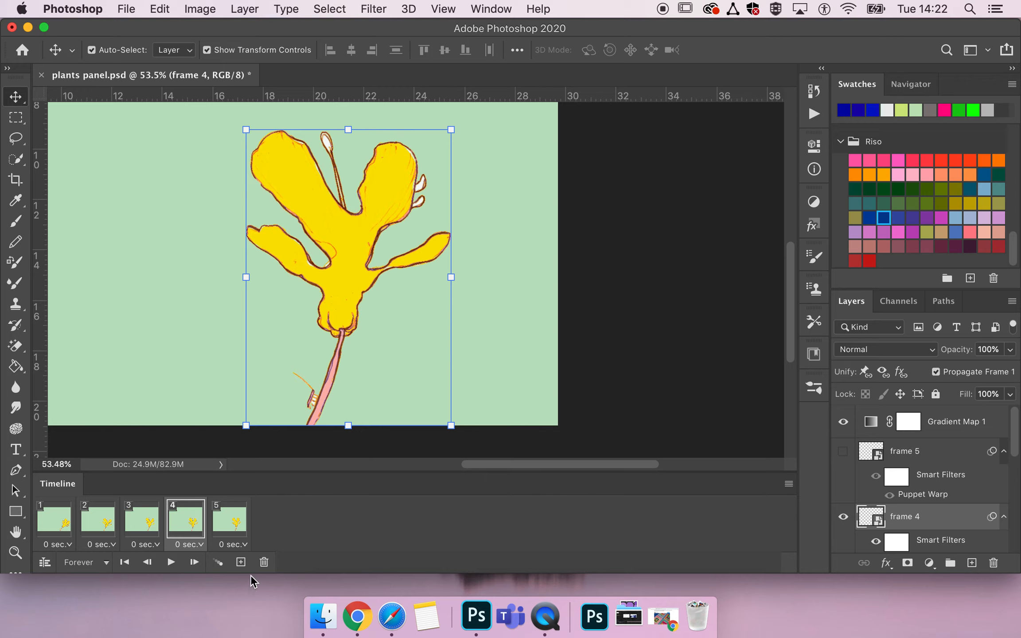
- Add a sixth frame to the timeline and make the frame 5 layer visible
click(241, 563)
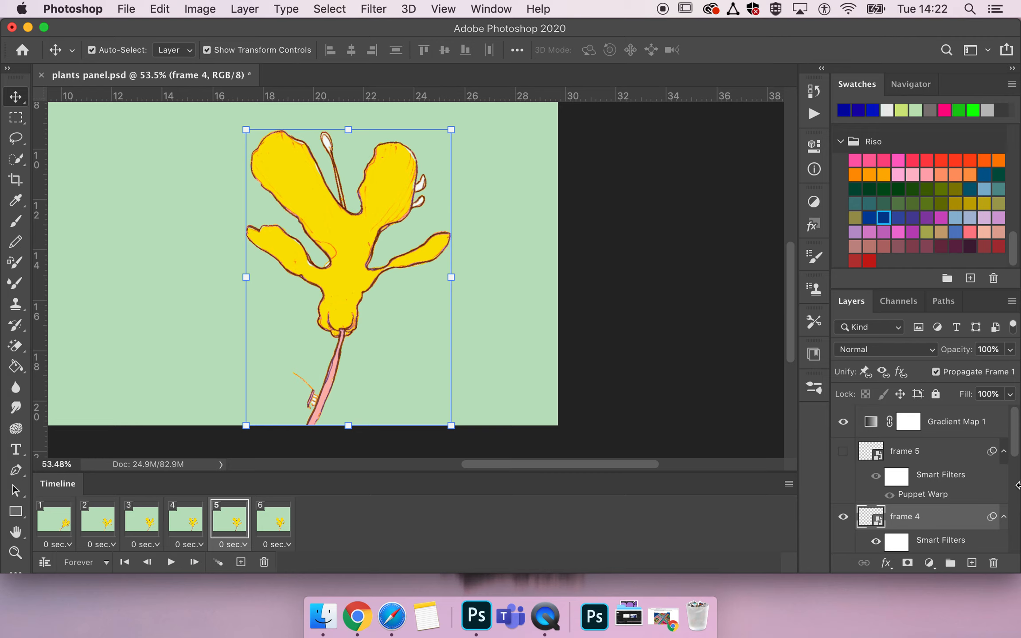
drag(910, 518, 910, 514)
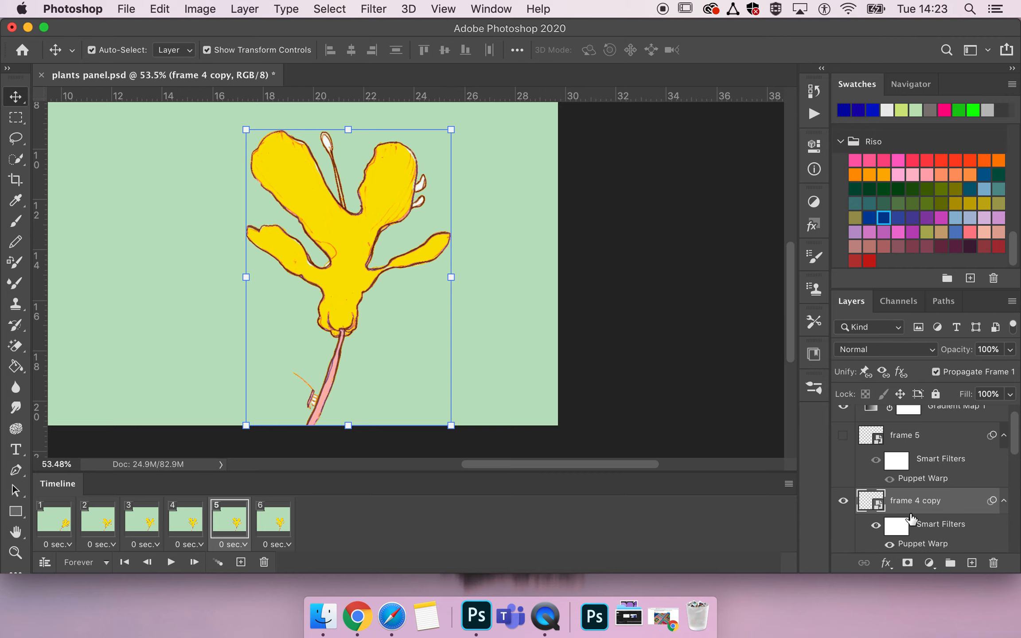
key(super+z)
click(906, 436)
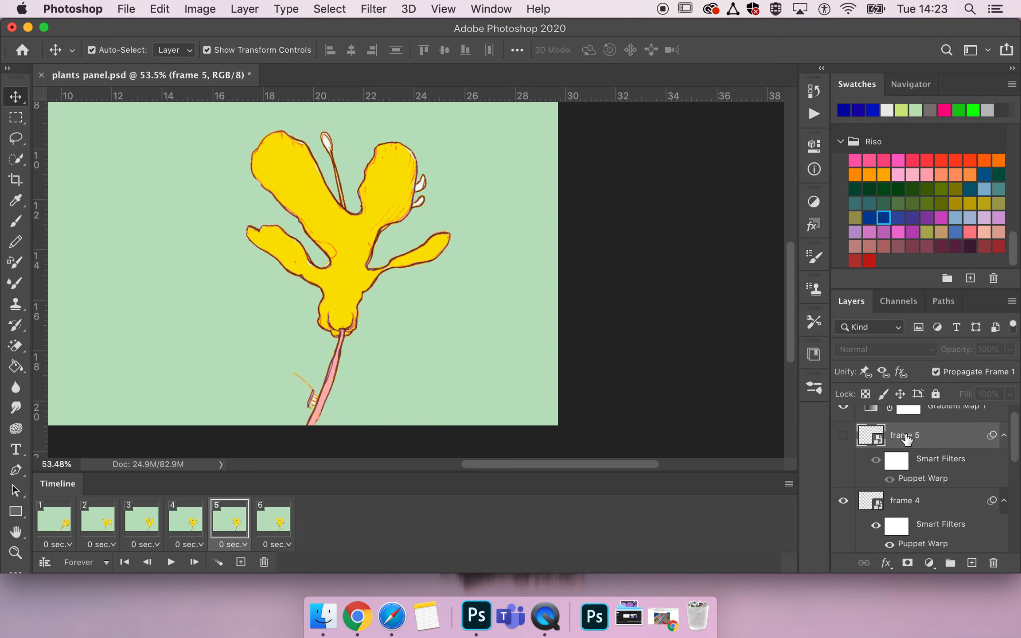
click(844, 435)
click(870, 503)
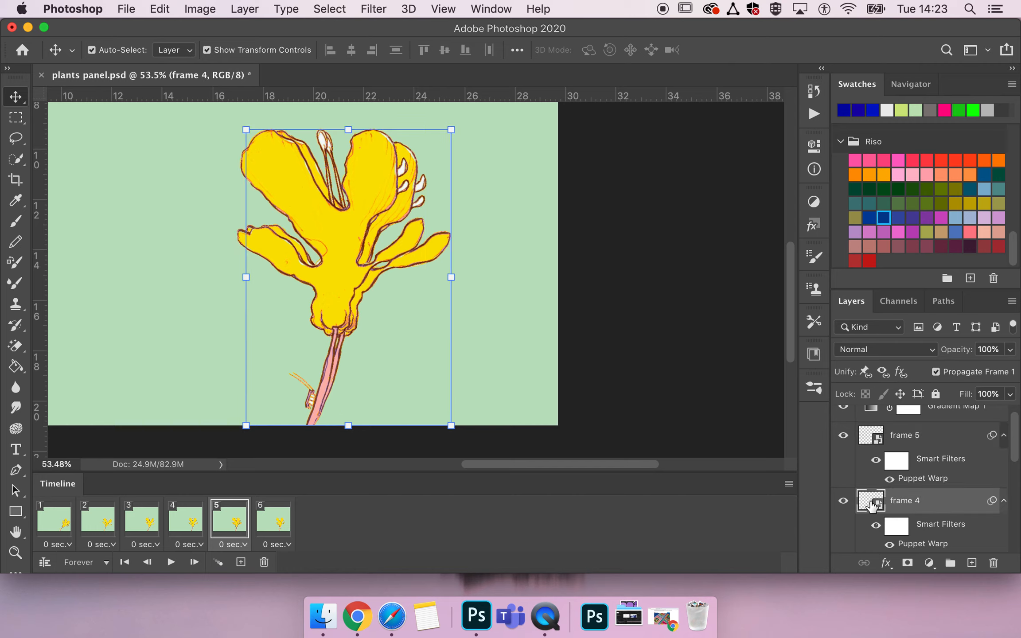
- Duplicate the flower layer and rename the copy as frame 5
click(894, 436)
drag(894, 436, 904, 492)
double_click(921, 501)
click(940, 501)
key(BackSpace)
key(BackSpace)
key(BackSpace)
key(BackSpace)
key(BackSpace)
key(Return)
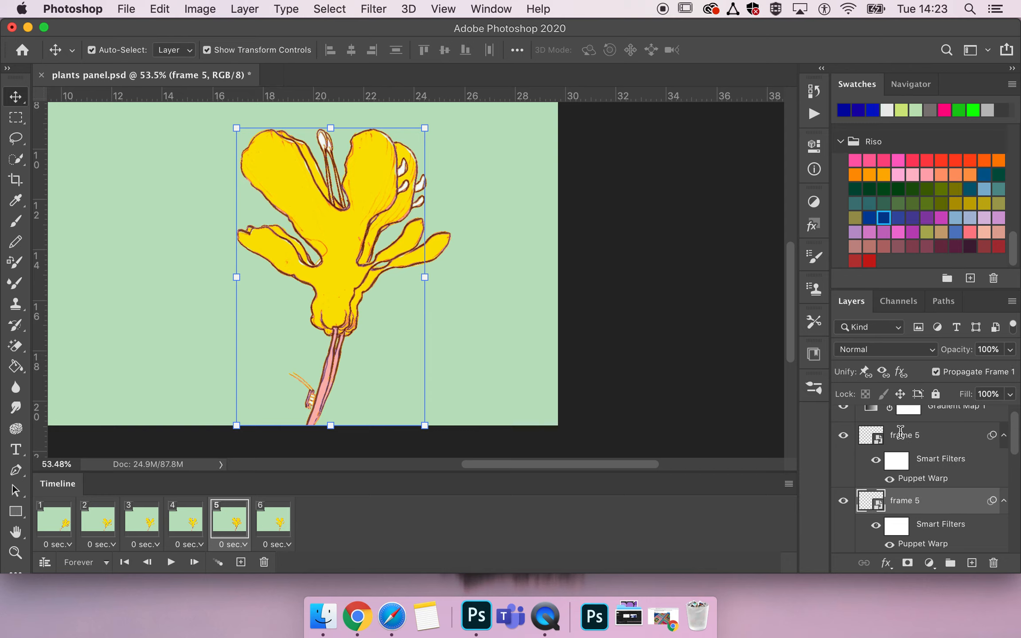
- Rename the upper frame 5 layer as frame 6
click(905, 435)
double_click(921, 437)
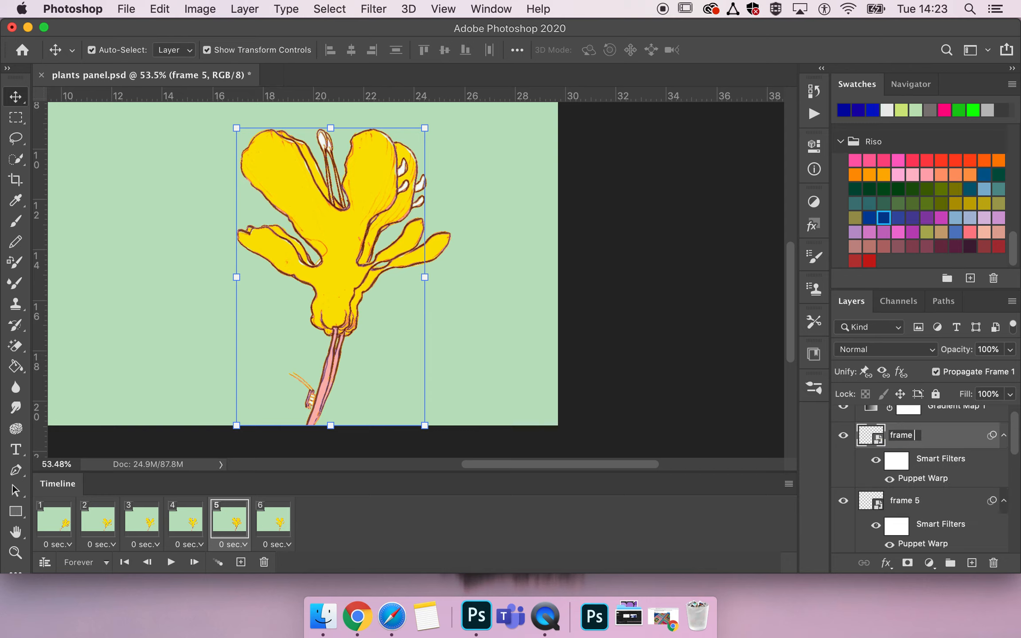
key(Return)
- Reopen the Puppet Warp on the lower frame 5 layer, drag its pins to spread the right petals further outward, and commit
click(914, 502)
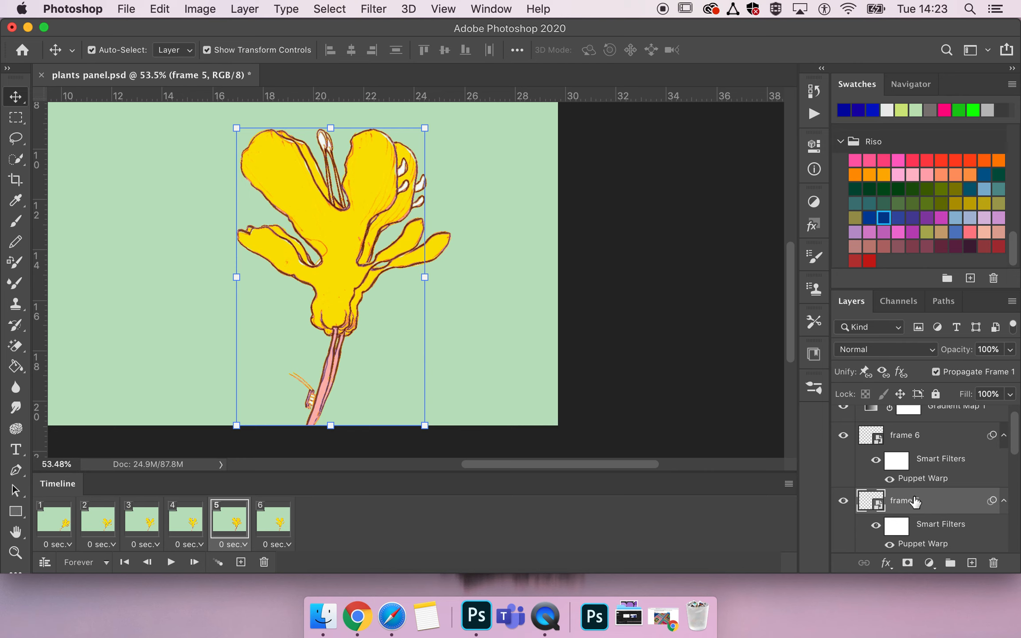
double_click(921, 545)
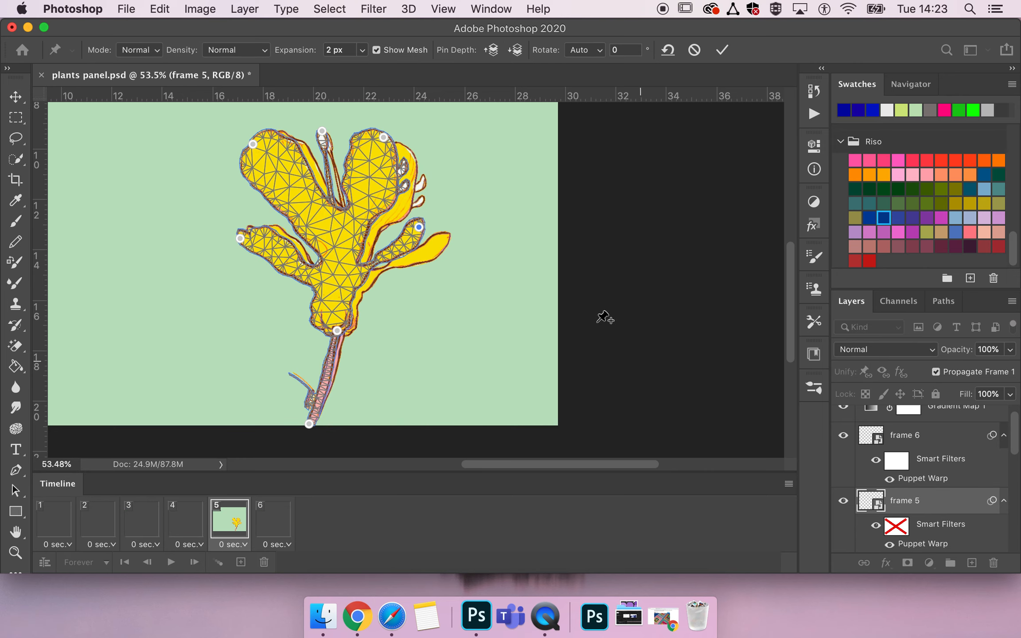
drag(417, 224, 433, 233)
drag(384, 137, 398, 146)
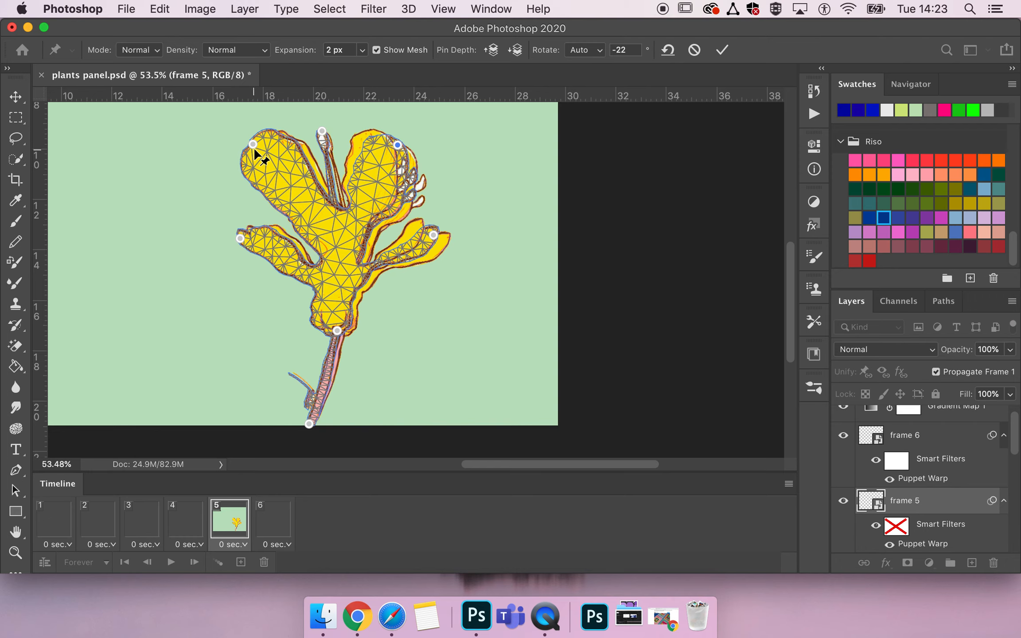
mouse_move(253, 143)
mouse_down()
mouse_move(270, 143)
mouse_move(257, 141)
mouse_up()
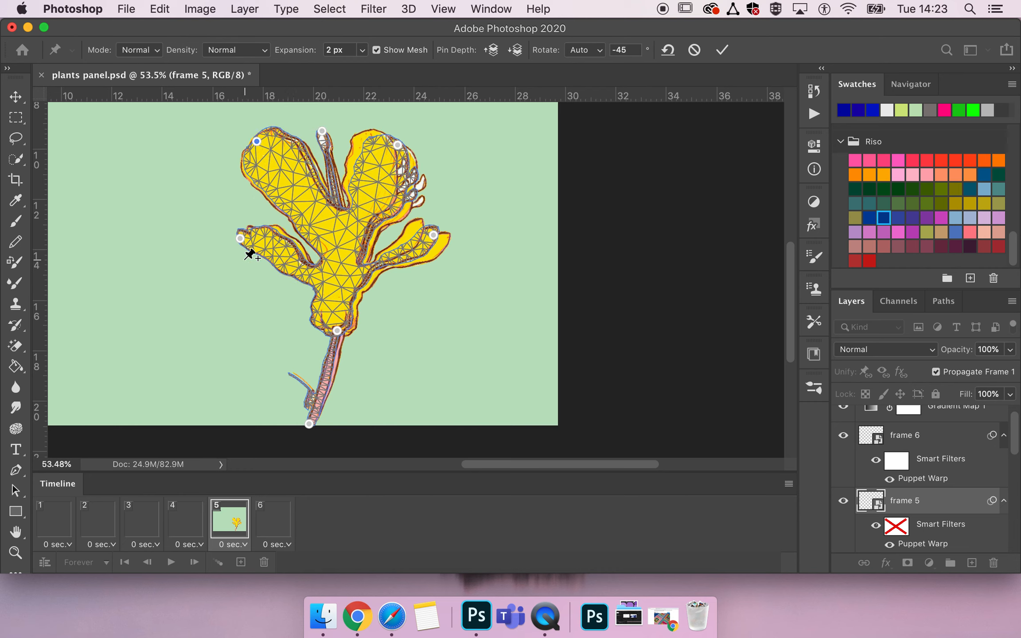
mouse_move(240, 239)
mouse_down()
mouse_move(244, 230)
mouse_move(244, 238)
mouse_up()
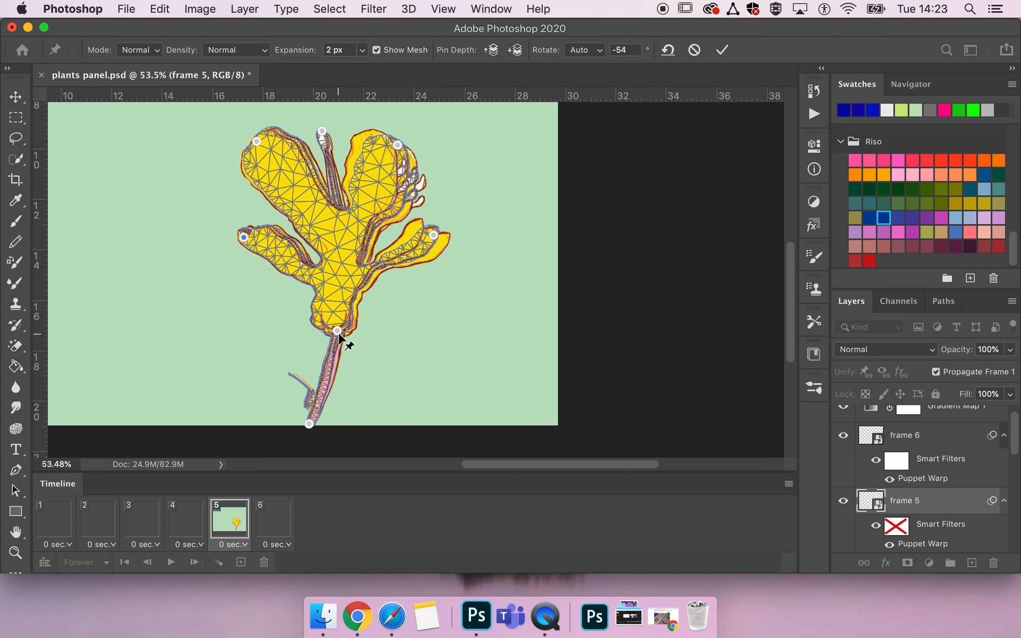
drag(339, 334, 340, 330)
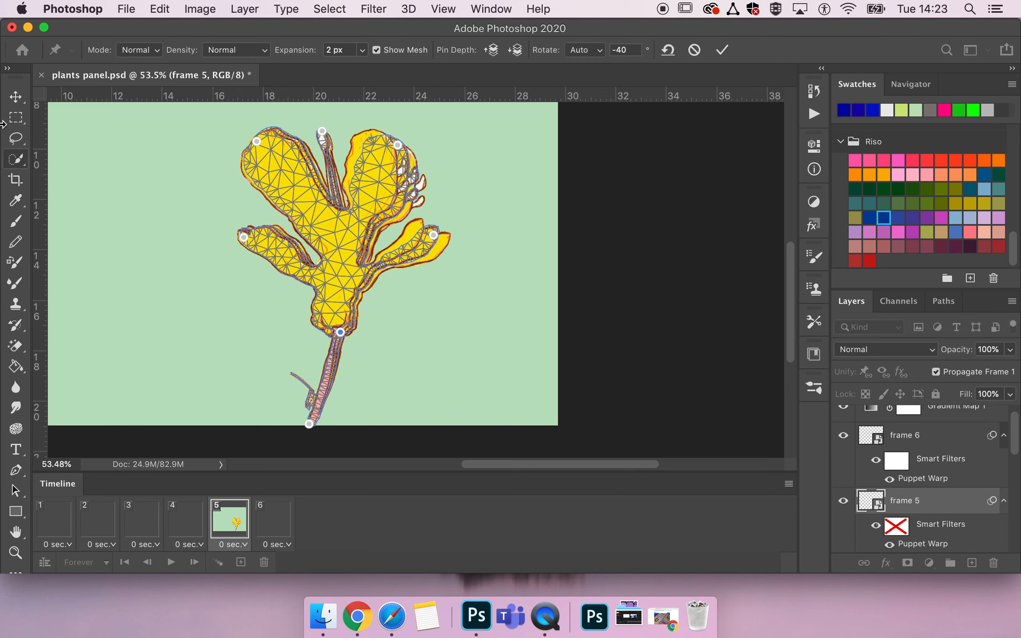
click(723, 50)
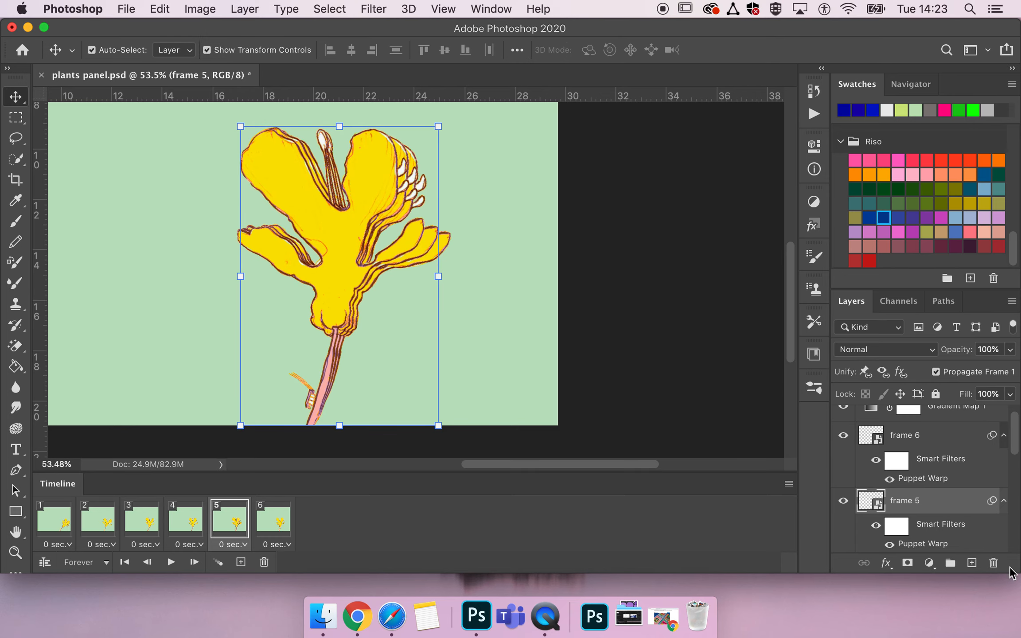
- Hide the frame 6 and frame 4 layers in the current animation frame
click(843, 435)
scroll(864, 501, down, 1)
scroll(854, 537, down, 2)
click(843, 506)
- Play the animation from the first frame and review the sequence zoomed out
key(space)
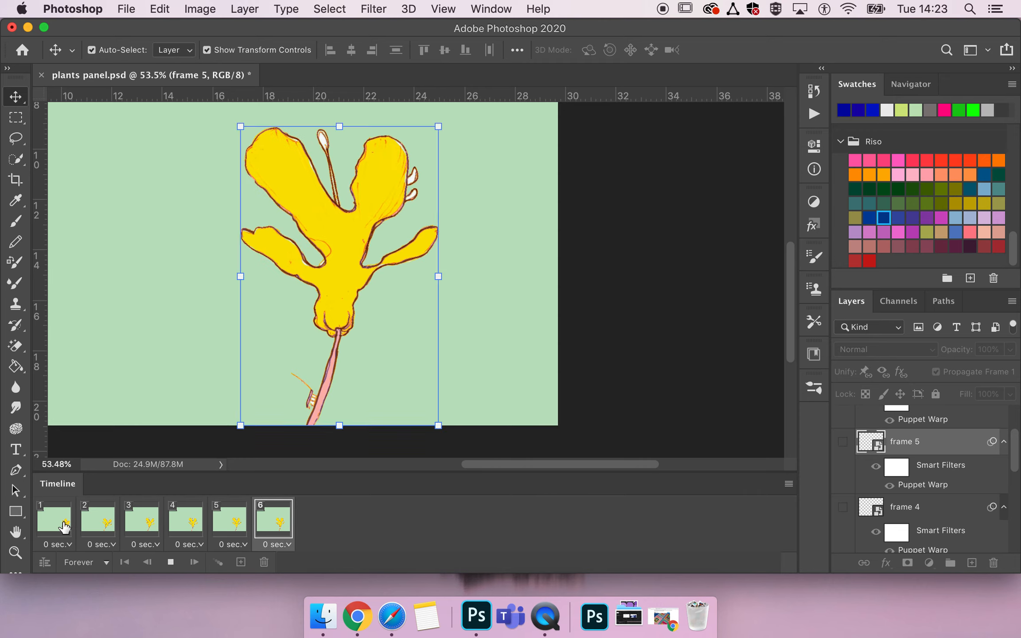
click(62, 523)
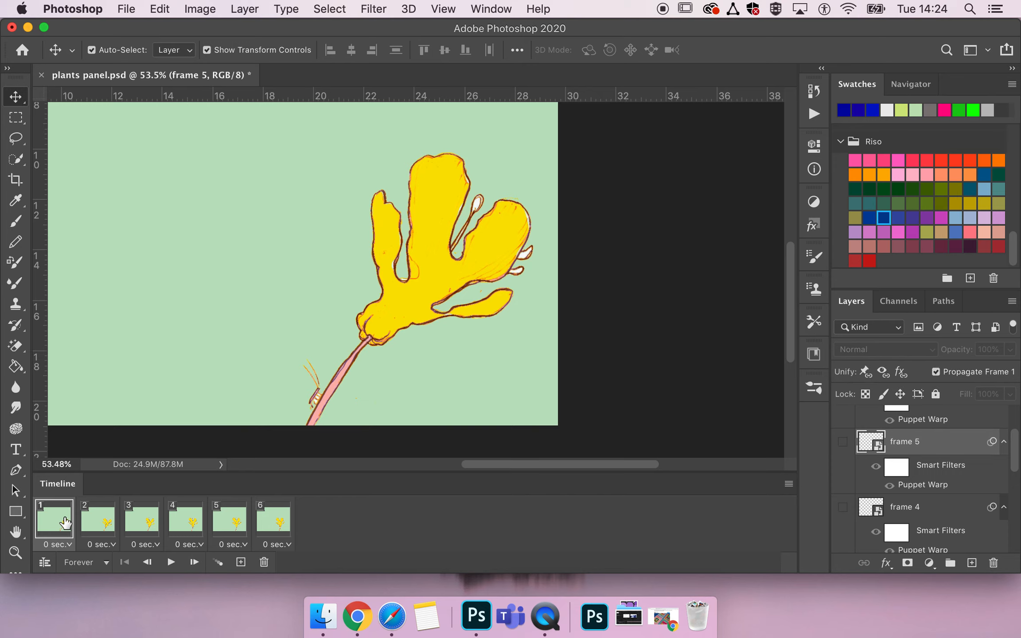
scroll(278, 366, down, 5)
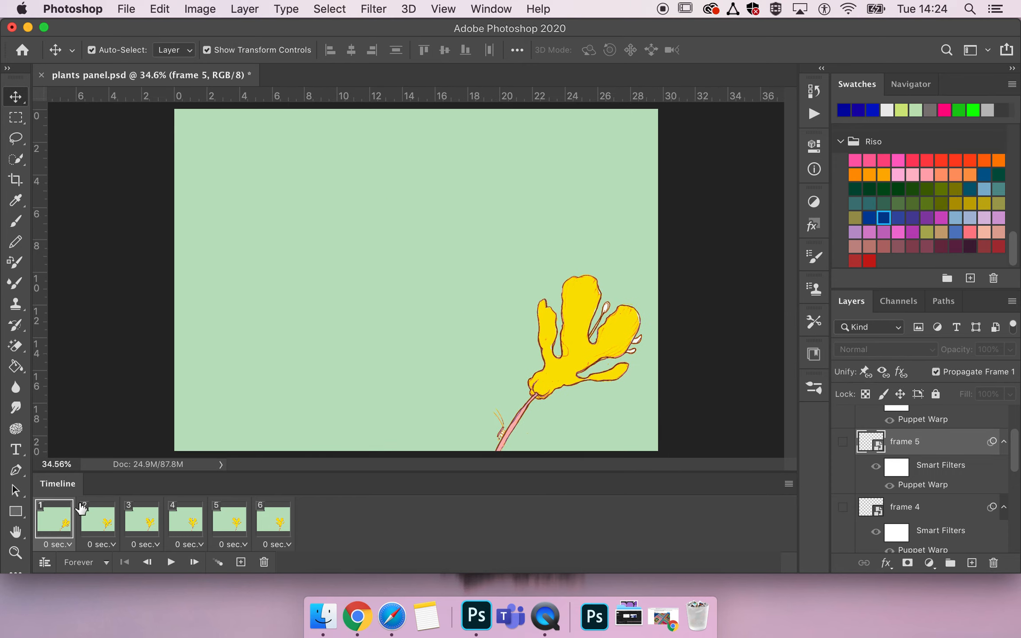
click(103, 516)
key(space)
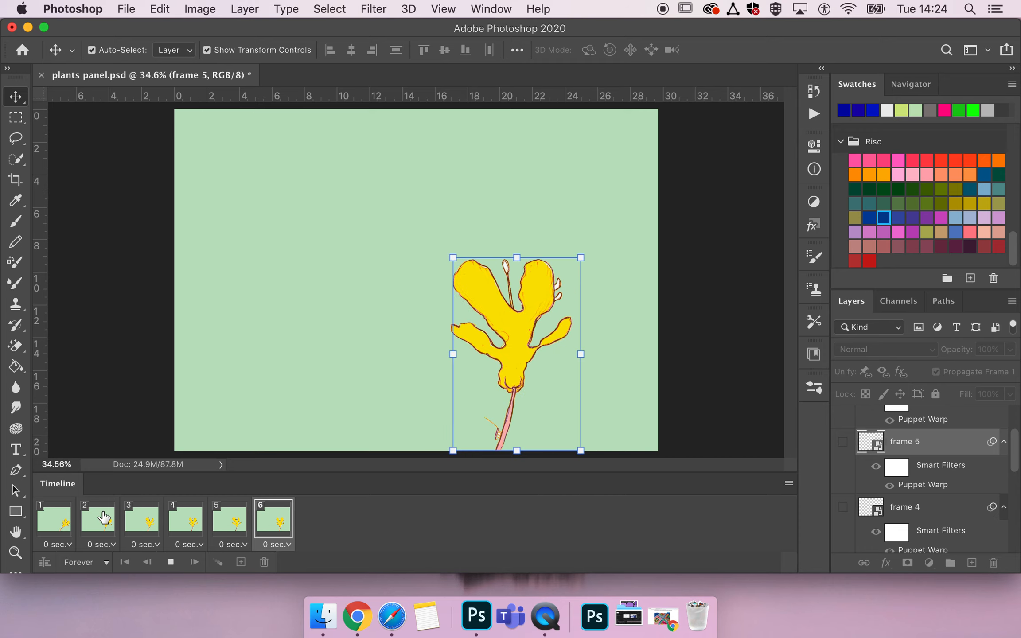
key(space)
click(51, 523)
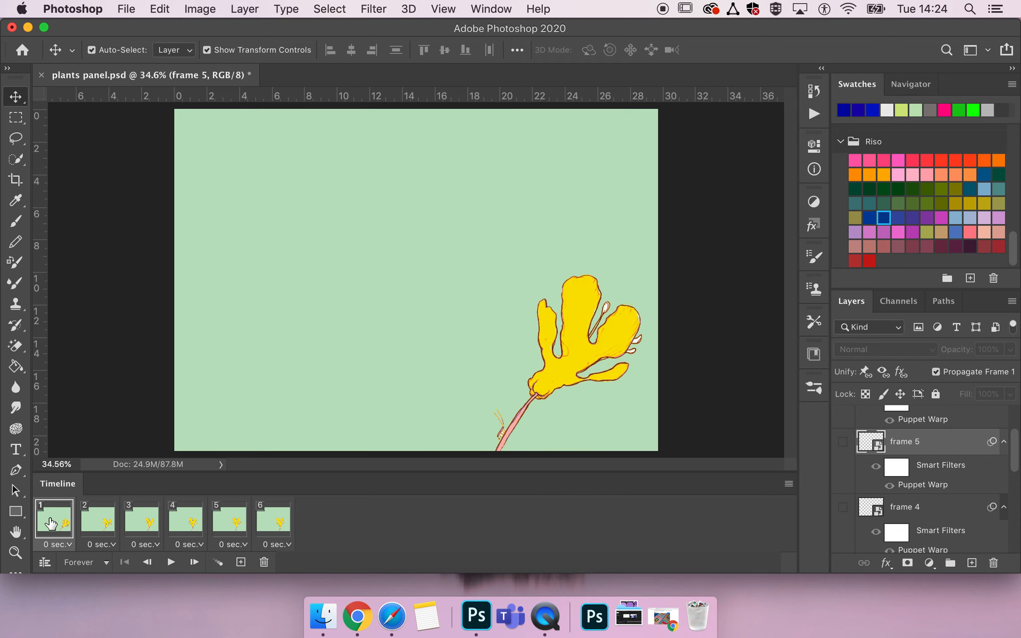